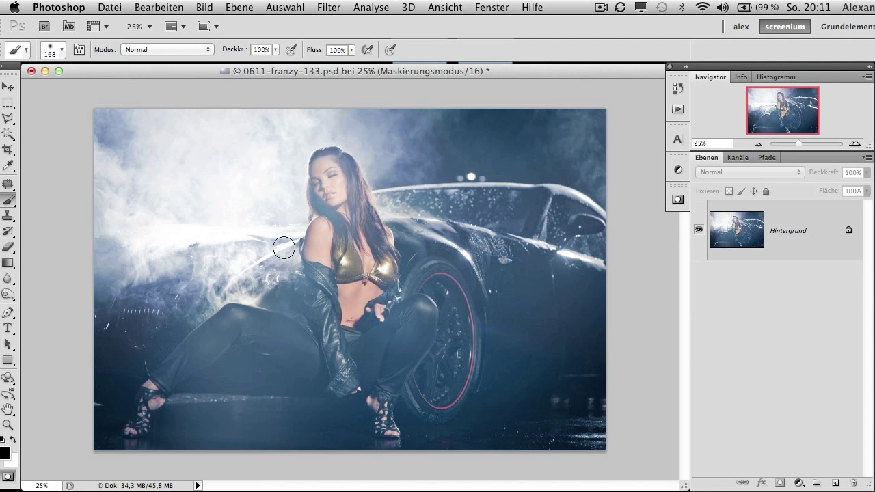
Step: Outline a wedge from the left edge to the woman's hip with Polygonal Lasso, then add a Levels layer
left_click(8, 119)
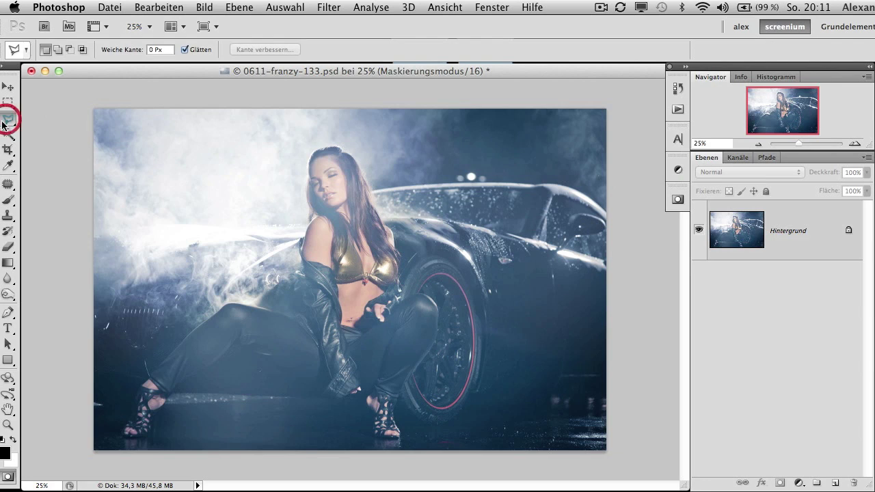
left_click(278, 281)
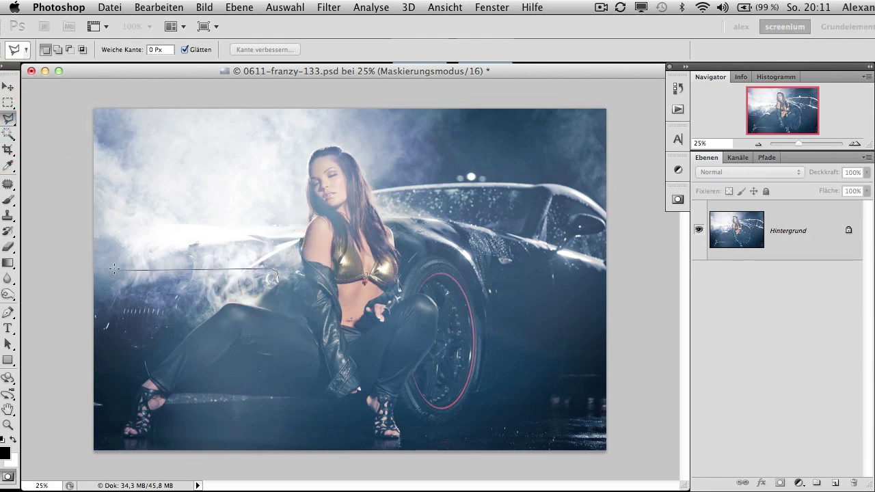
left_click(79, 256)
left_click(79, 367)
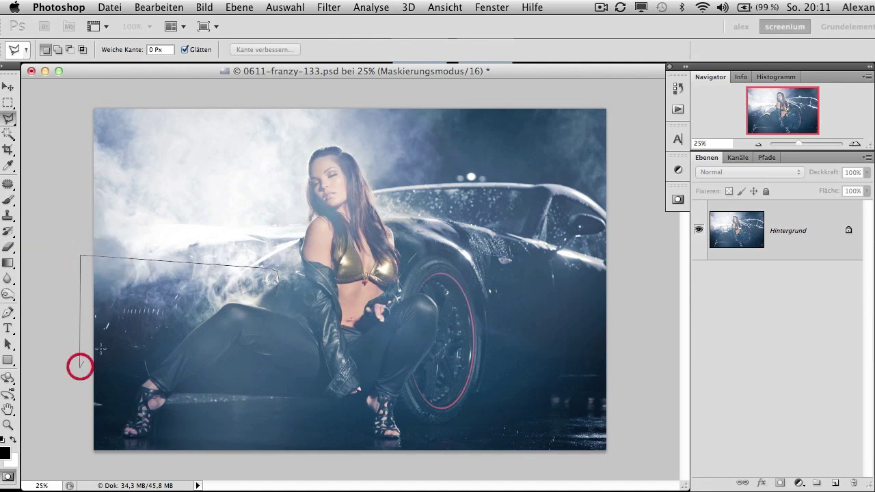
left_click(273, 290)
left_click(278, 282)
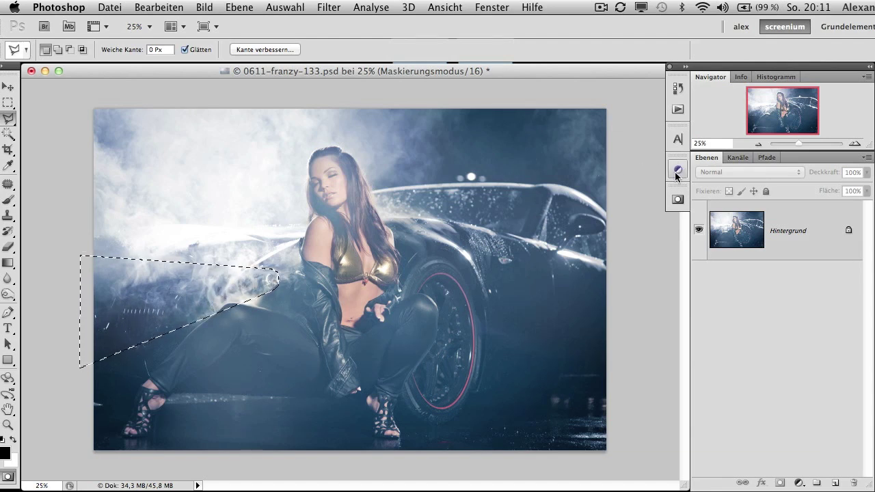
left_click(799, 484)
left_click(828, 430)
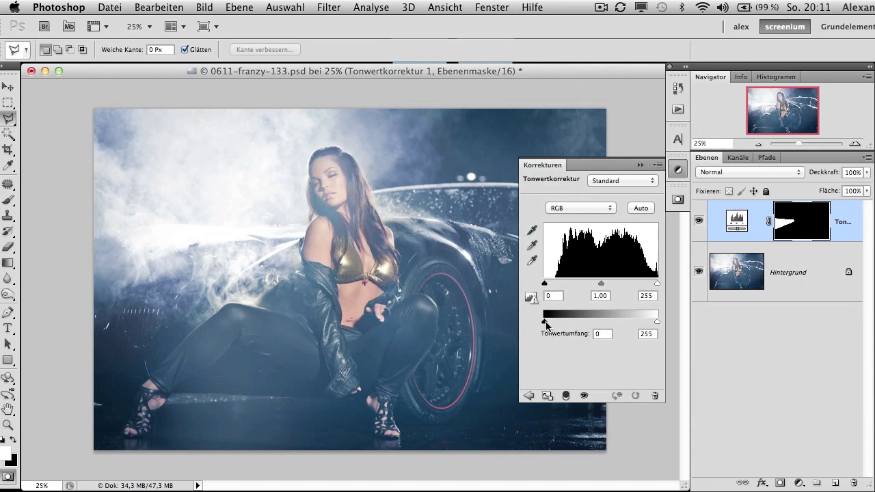
Step: Set Levels output black to 131, input white to 227 and gamma to 1.25
left_click_drag(545, 326, 596, 323)
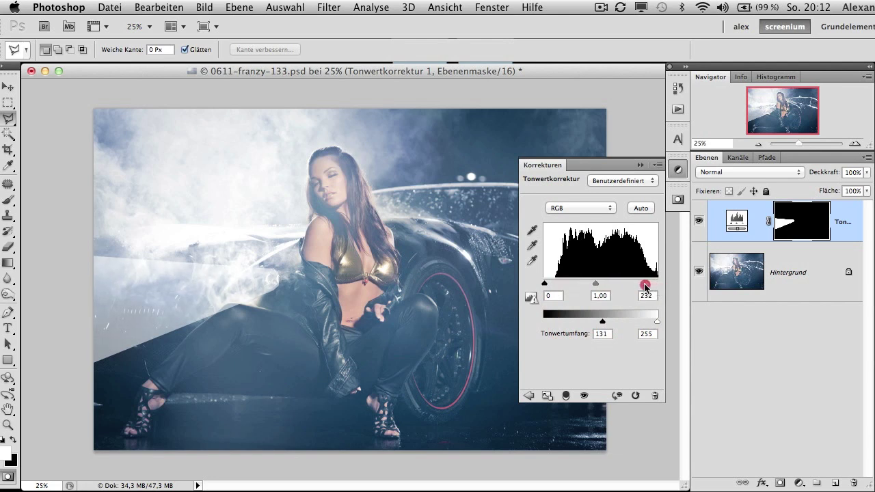
left_click_drag(656, 286, 633, 283)
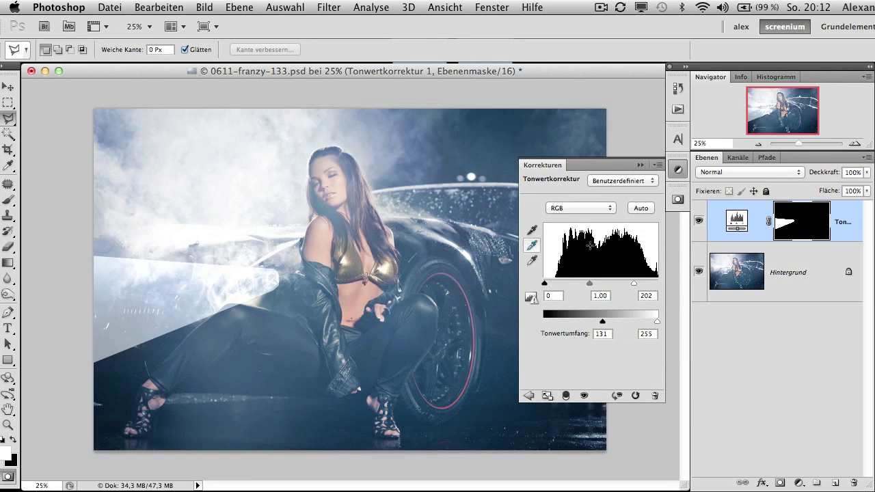
left_click_drag(635, 284, 649, 284)
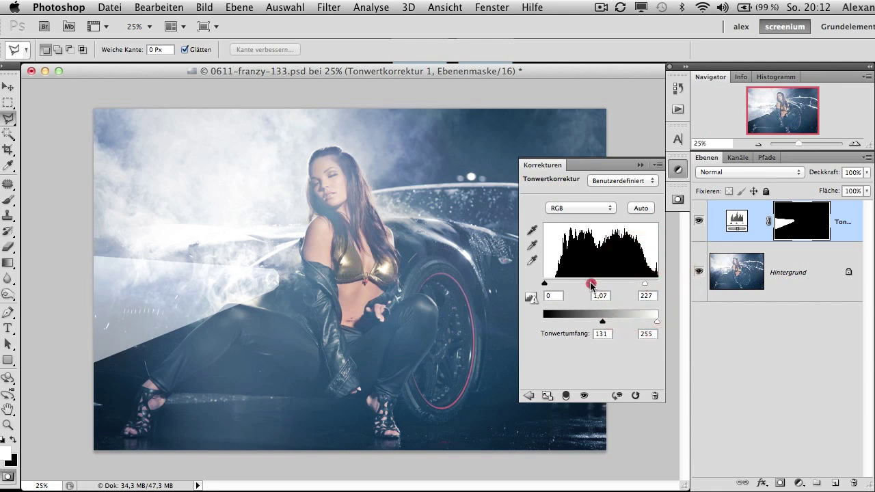
left_click_drag(592, 284, 585, 286)
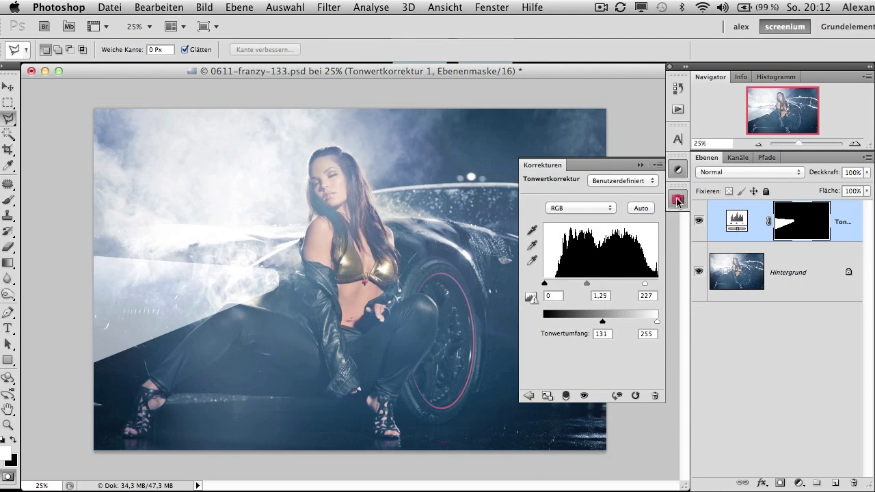
left_click(678, 199)
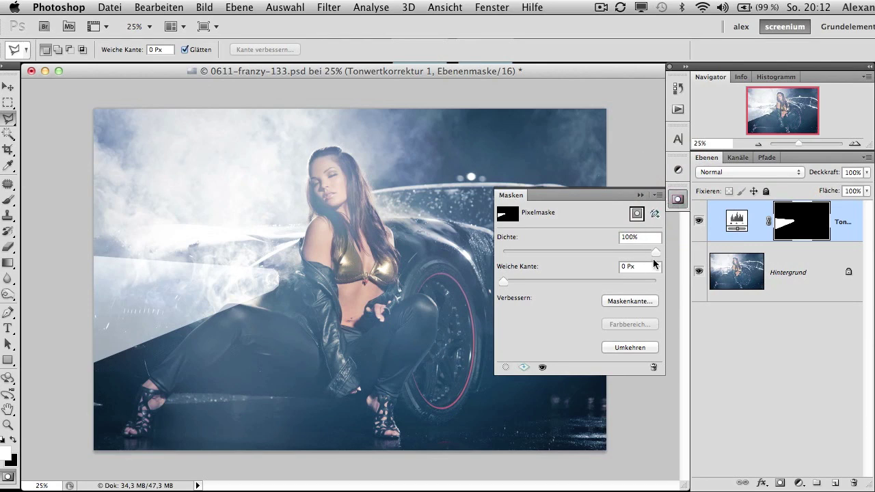
Step: Give the beam mask 95% density and a 21 px feathered edge
left_click_drag(656, 256, 651, 256)
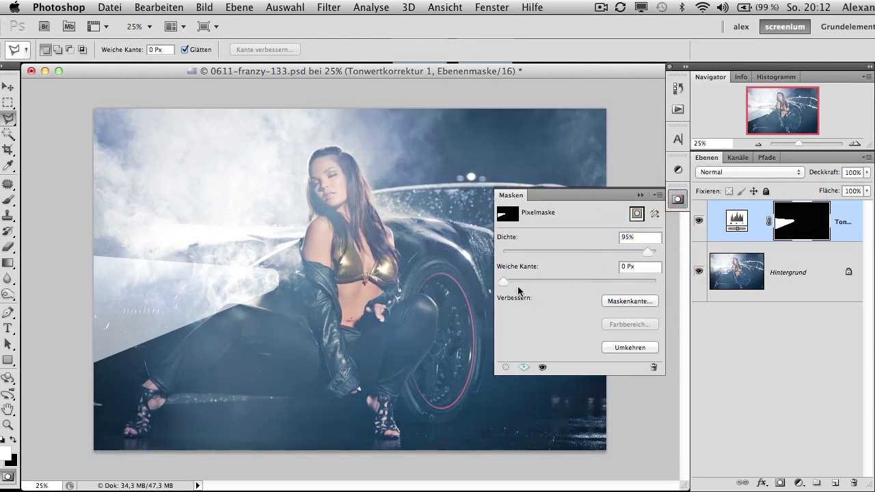
left_click_drag(505, 284, 548, 279)
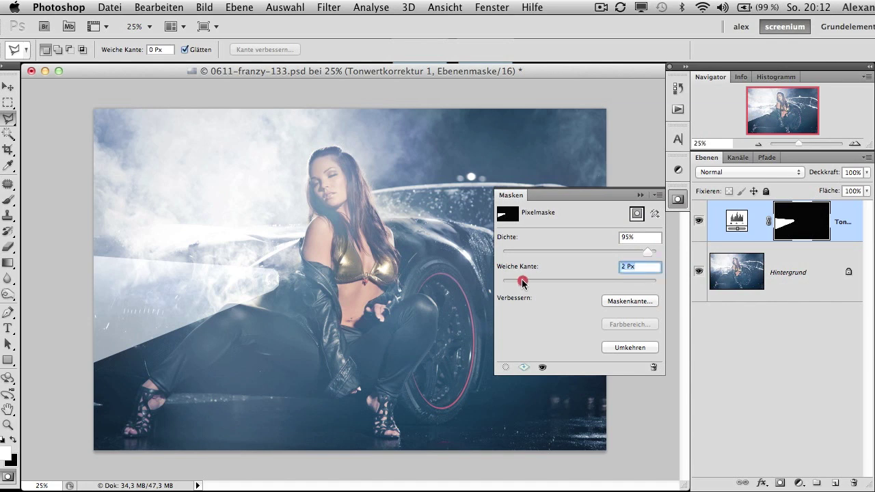
left_click_drag(548, 279, 573, 278)
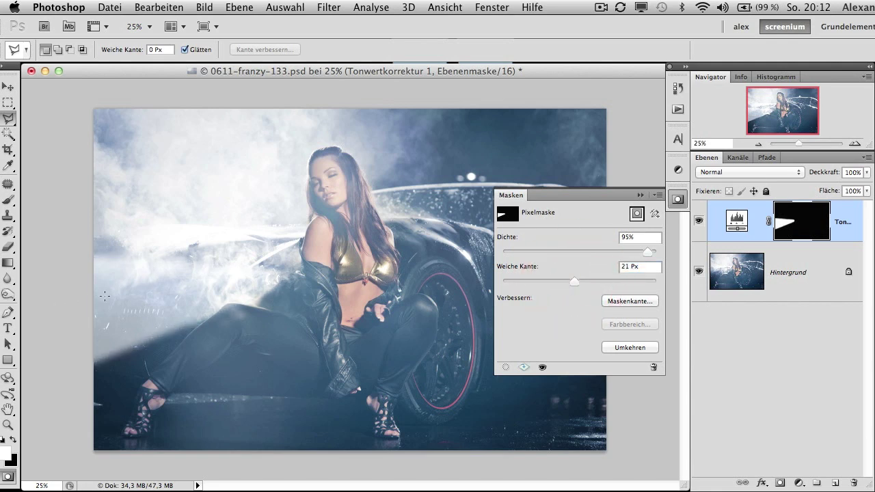
left_click(641, 196)
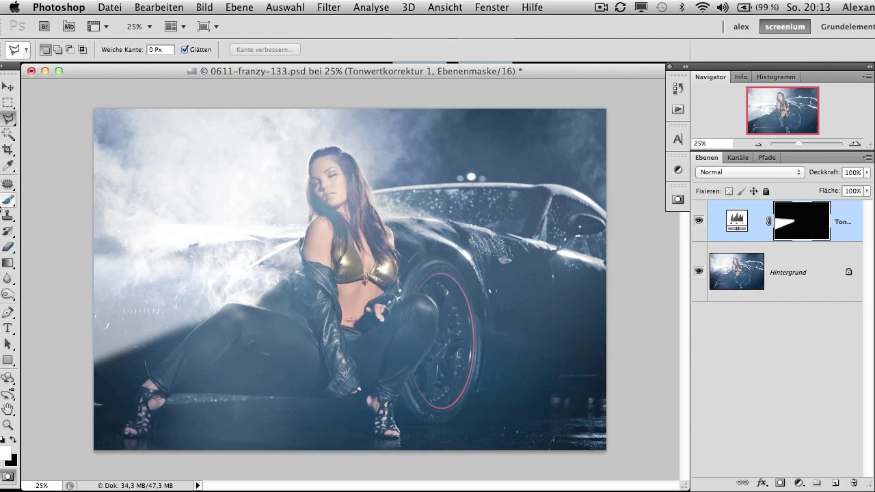
left_click(9, 201)
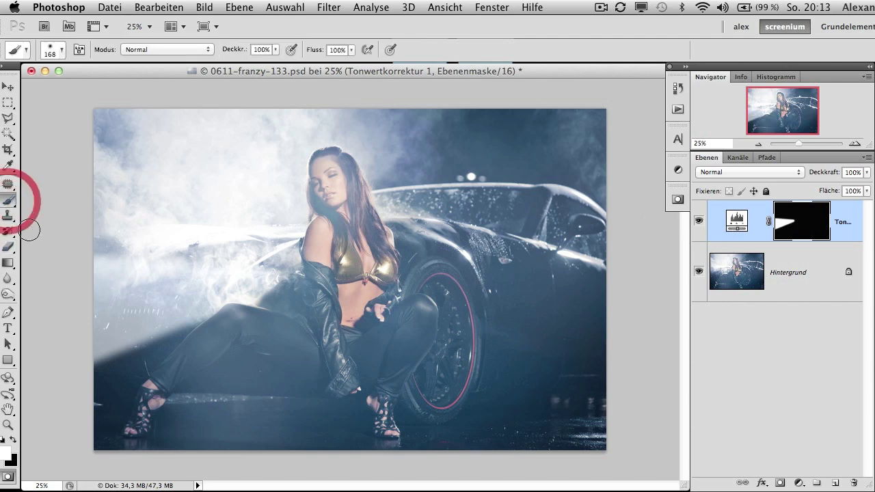
Step: Set black as the painting colour with a soft 267 px brush
left_click(13, 441)
left_click(62, 49)
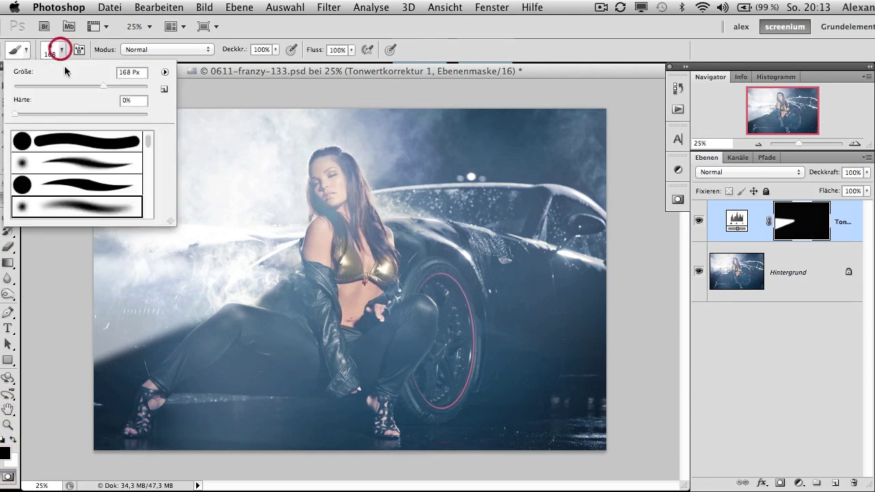
left_click_drag(103, 86, 118, 87)
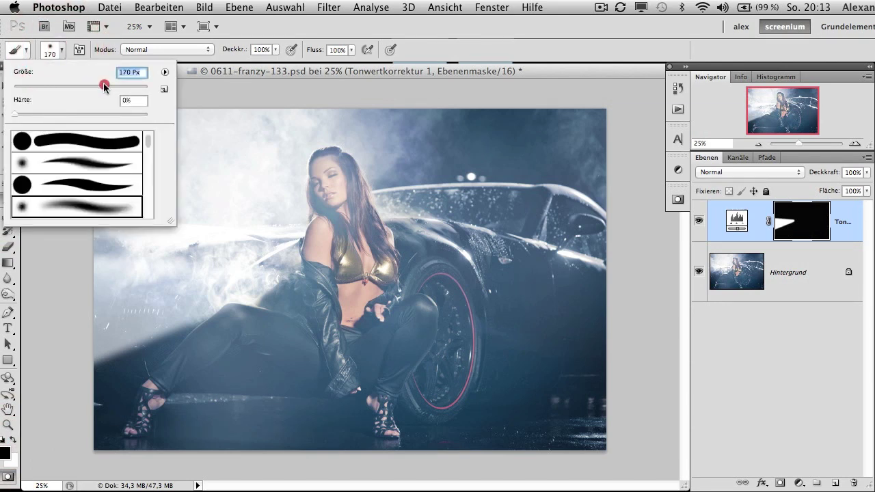
left_click(245, 86)
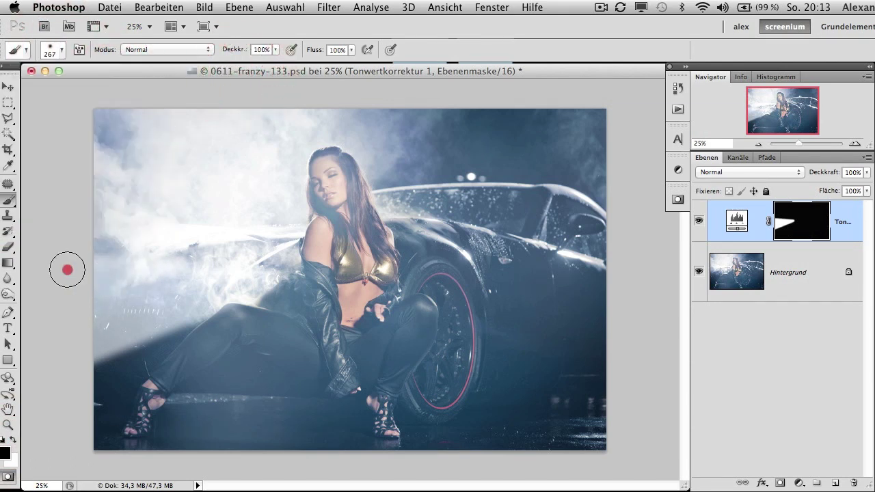
Step: Paint on the beam mask to hide the beam along the left fog edge
mouse_move(67, 270)
left_mouse_down()
mouse_move(48, 378)
mouse_move(131, 342)
mouse_move(55, 335)
left_mouse_up()
left_click_drag(109, 313, 132, 286)
mouse_move(58, 278)
left_mouse_down()
mouse_move(106, 248)
mouse_move(82, 305)
left_mouse_up()
mouse_move(86, 374)
left_mouse_down()
mouse_move(54, 390)
mouse_move(103, 334)
left_mouse_up()
left_click(70, 320)
left_click_drag(113, 246, 90, 248)
left_click(117, 346)
mouse_move(117, 346)
left_mouse_down()
mouse_move(75, 317)
mouse_move(106, 299)
mouse_move(59, 268)
left_mouse_up()
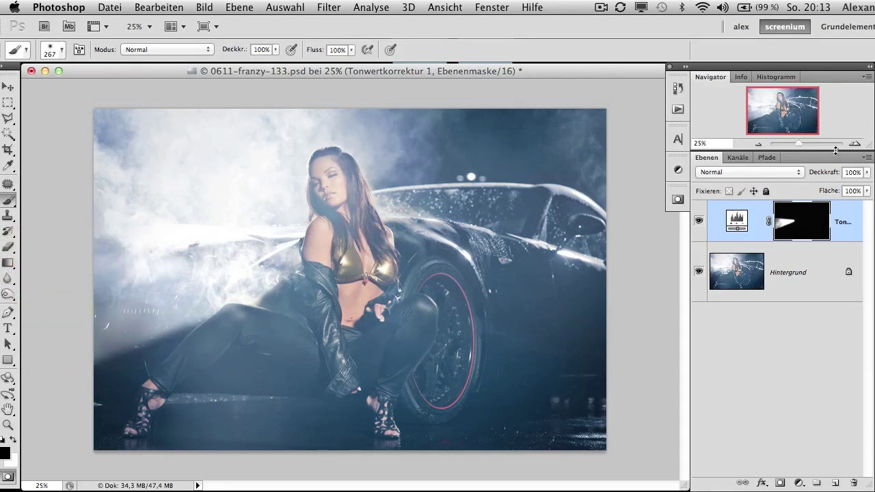
Step: Lower the beam Levels layer's opacity to 91%
left_click(867, 173)
left_click_drag(863, 188, 860, 189)
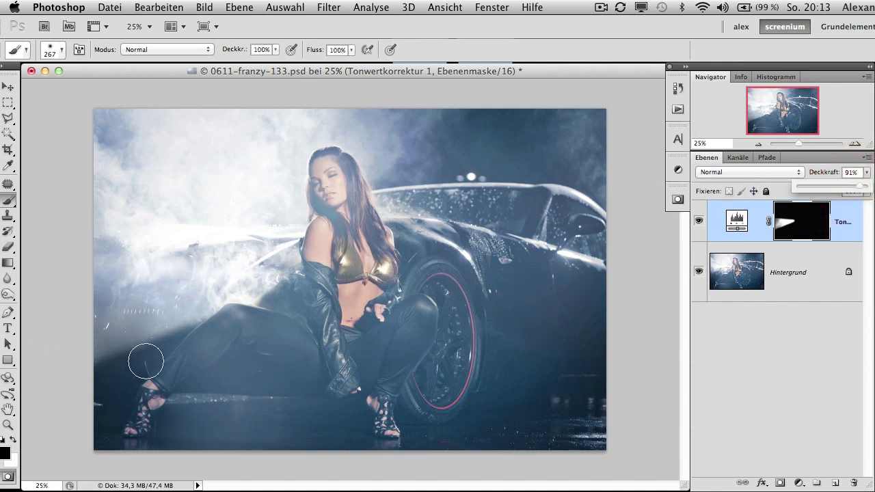
left_click(170, 357)
Step: Fade the beam over the left leg and thigh, then add empty layer Ebene 1
left_click_drag(144, 340, 182, 332)
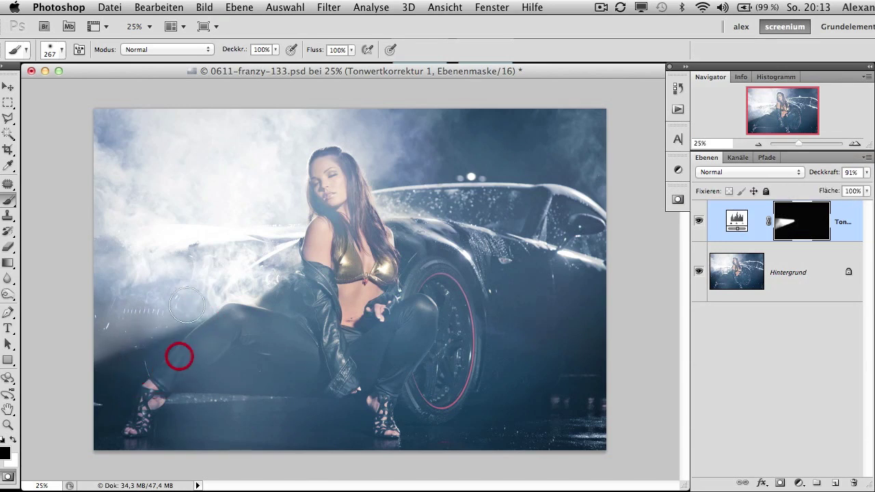
left_click_drag(264, 317, 278, 307)
left_click_drag(172, 342, 78, 363)
left_click_drag(171, 312, 134, 379)
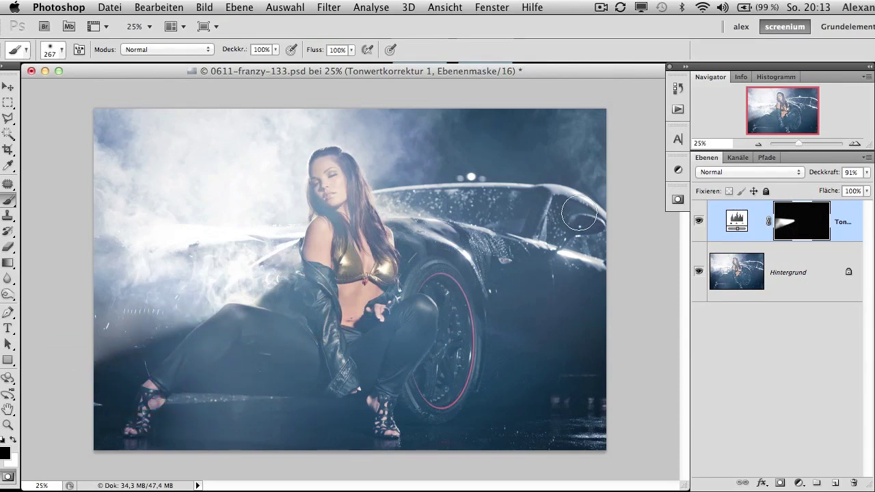
left_click_drag(273, 270, 273, 283)
left_click(837, 483)
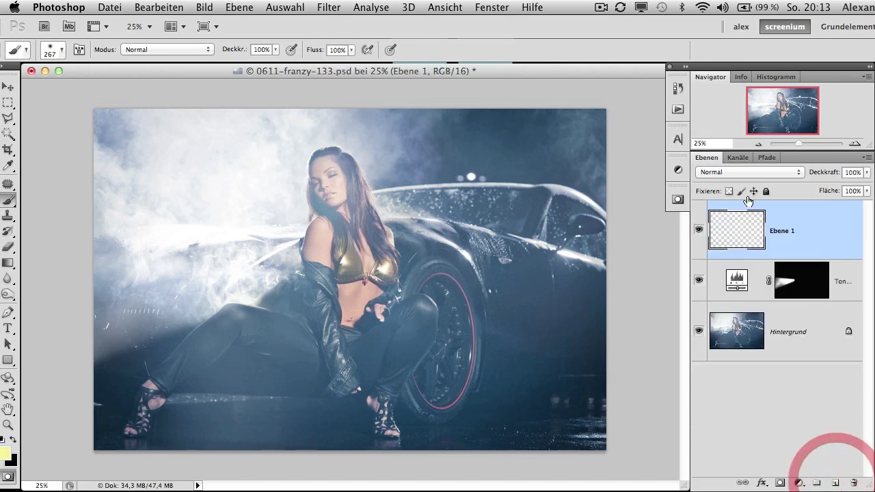
Step: Set Ebene 1 to Negativ multiplizieren and zoom to 66.67% on the left smoke
left_click(730, 171)
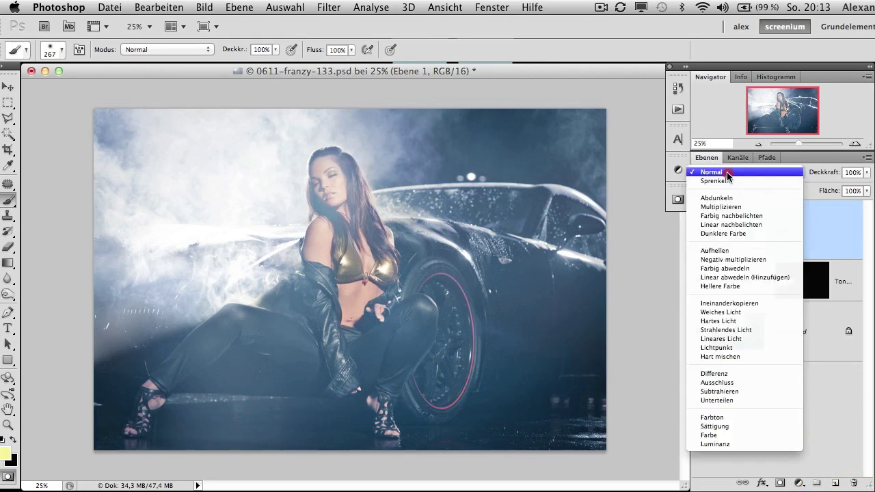
left_click(738, 259)
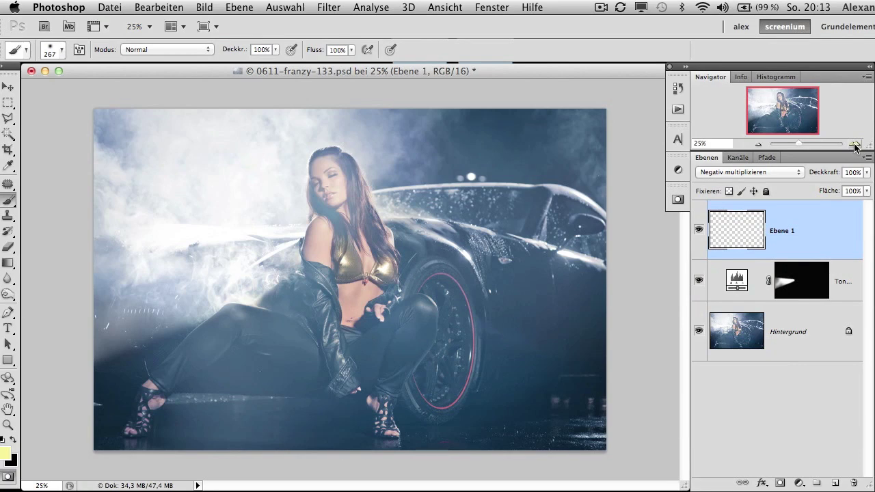
left_click(855, 143)
left_click(855, 144)
left_click(855, 143)
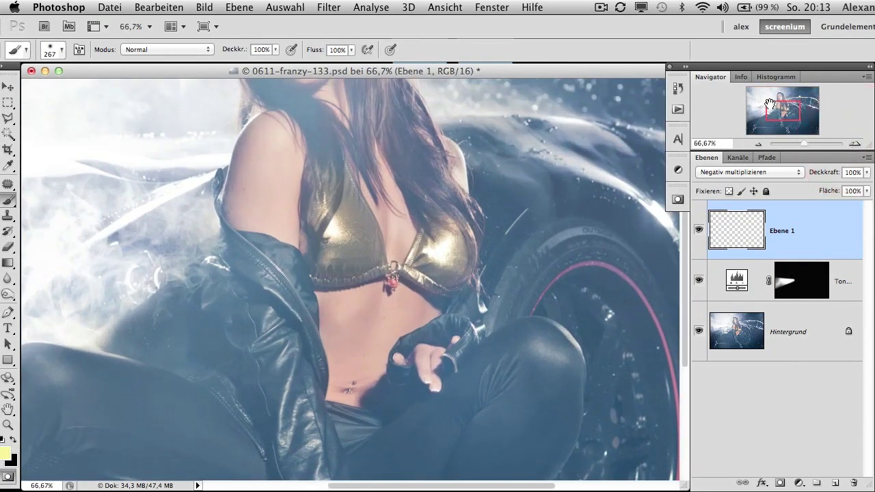
left_click_drag(795, 116, 783, 114)
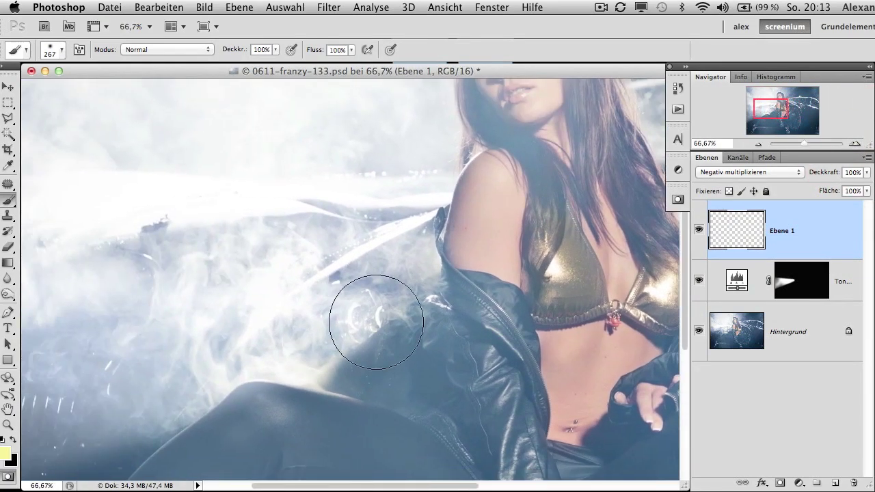
Step: Paint a soft white glow into the smoke with a 54 px white brush
left_click(63, 50)
type("35")
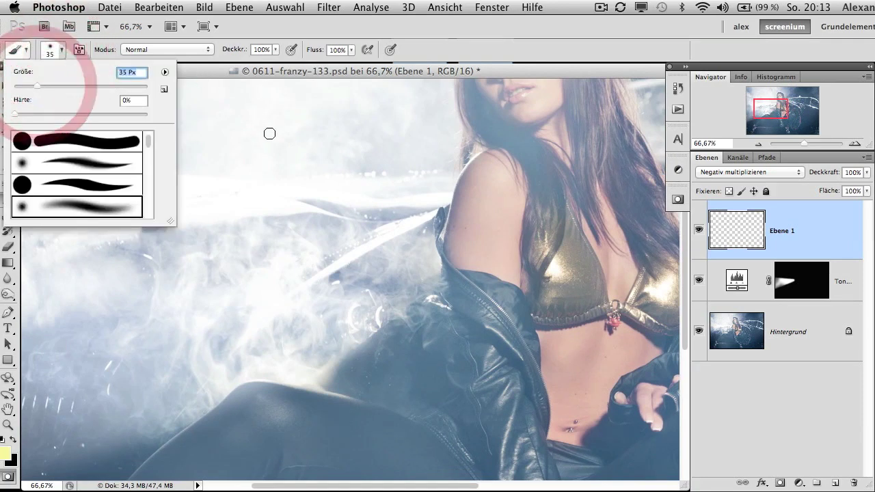
left_click_drag(40, 86, 50, 85)
left_click(198, 74)
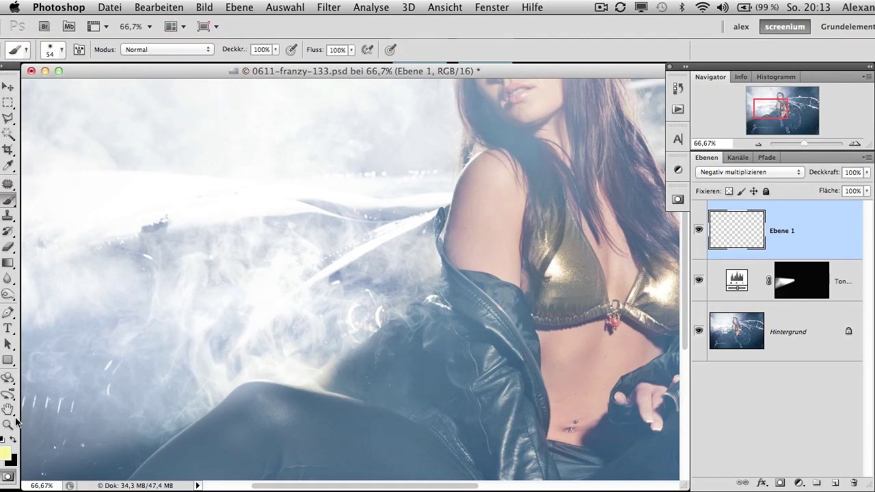
key("d")
key("x")
mouse_move(348, 318)
left_mouse_down()
mouse_move(369, 326)
mouse_move(372, 309)
mouse_move(359, 310)
left_mouse_up()
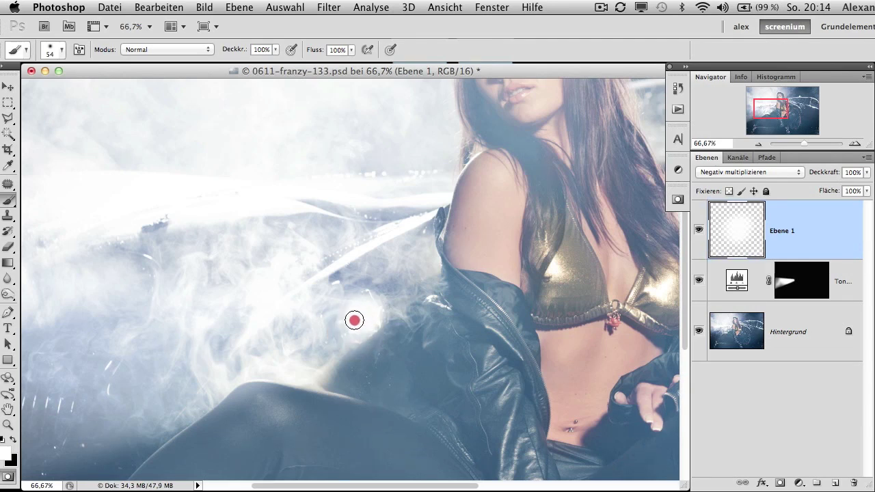
left_click(360, 328)
left_click(370, 310)
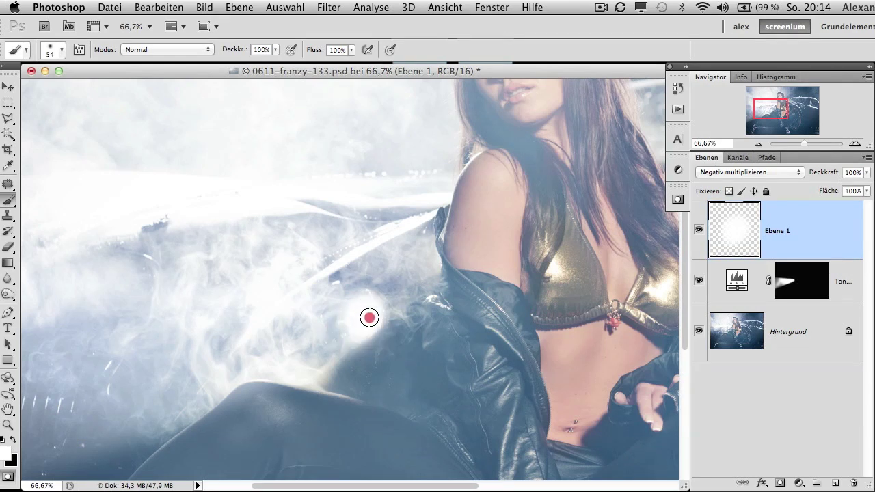
left_click(359, 333)
left_click(351, 307)
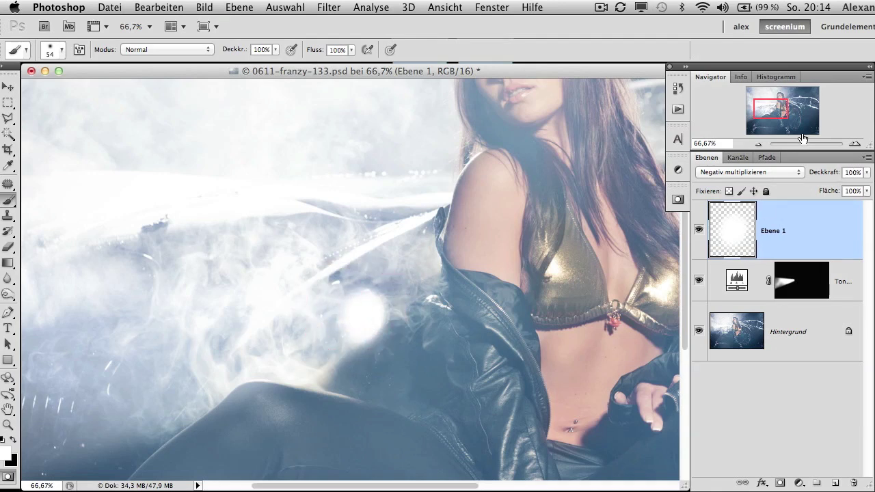
Step: Zoom out and dab white light into the left fog with a 172 px brush
left_click(758, 143)
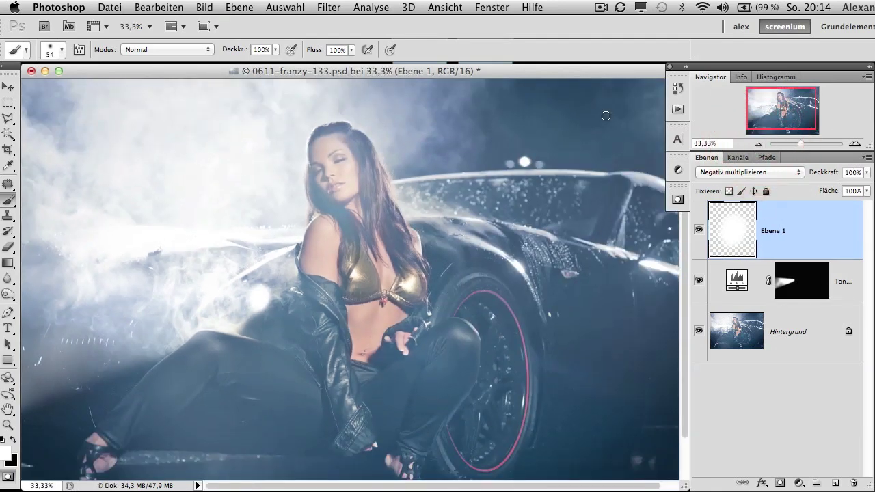
left_click(62, 49)
left_click_drag(52, 86, 82, 85)
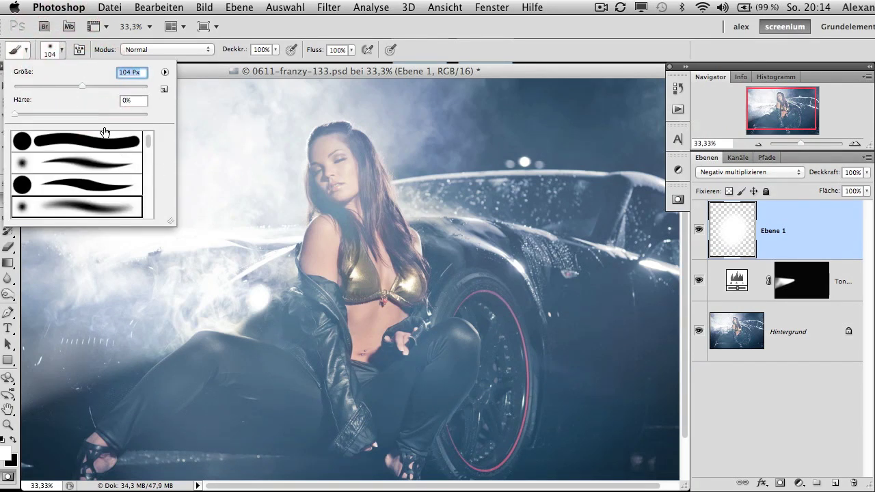
left_click_drag(83, 87, 102, 86)
left_click(205, 73)
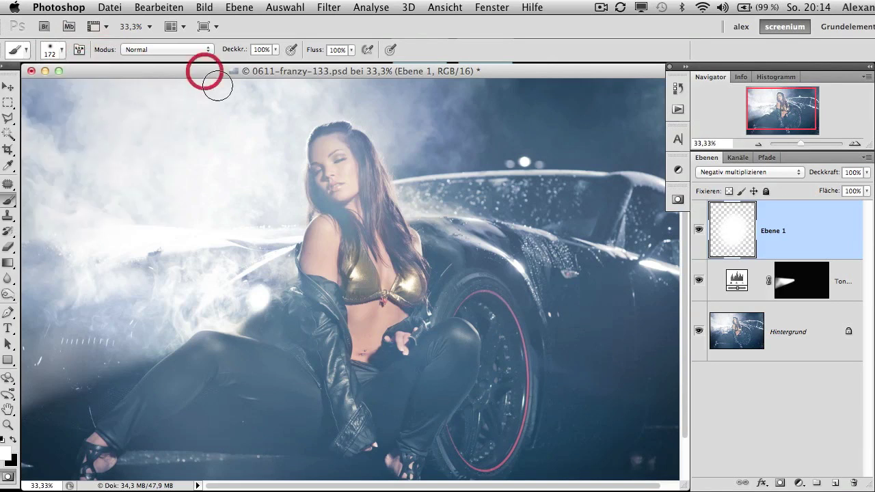
left_click(176, 290)
left_click(190, 307)
left_click(178, 335)
left_click(119, 274)
left_click(100, 313)
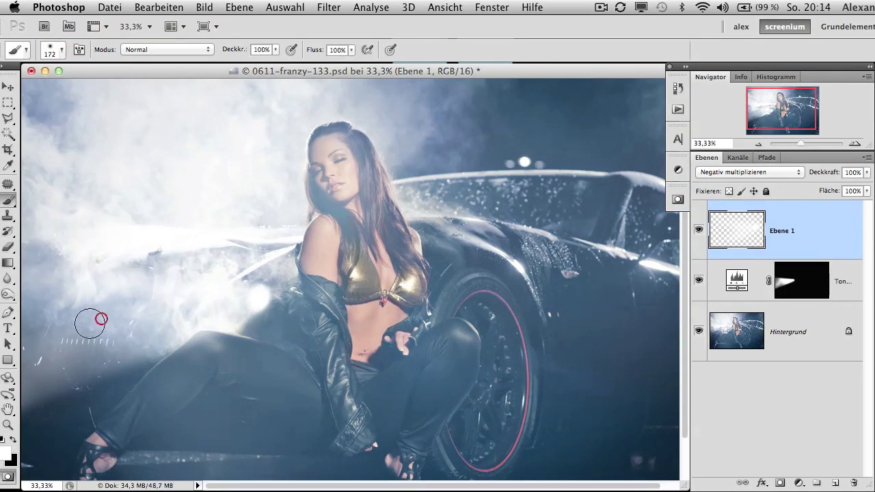
left_click(74, 348)
left_click(154, 343)
left_click(139, 285)
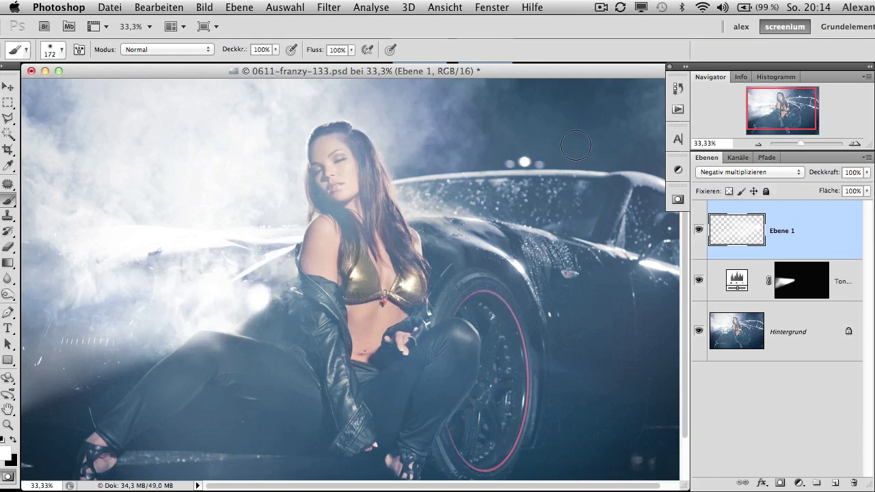
Step: Try Weiches Licht and Hartes Licht, then blend Ebene 1 with Strahlendes Licht
left_click(726, 174)
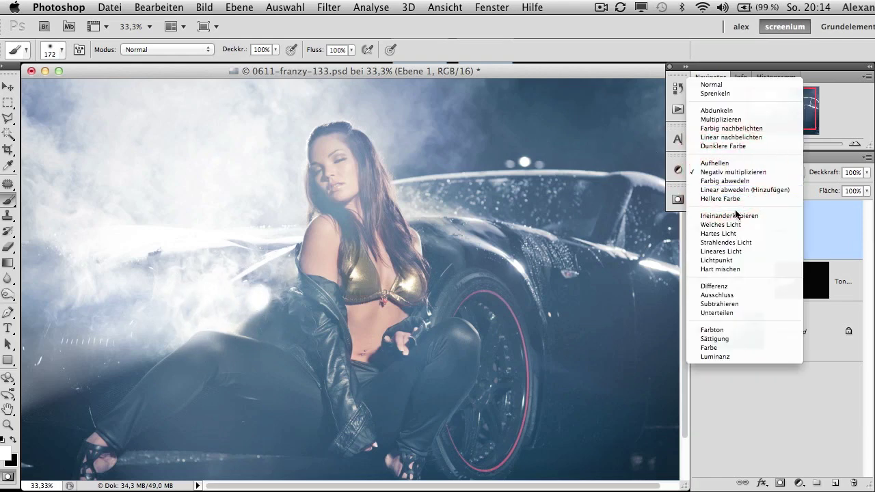
left_click(726, 225)
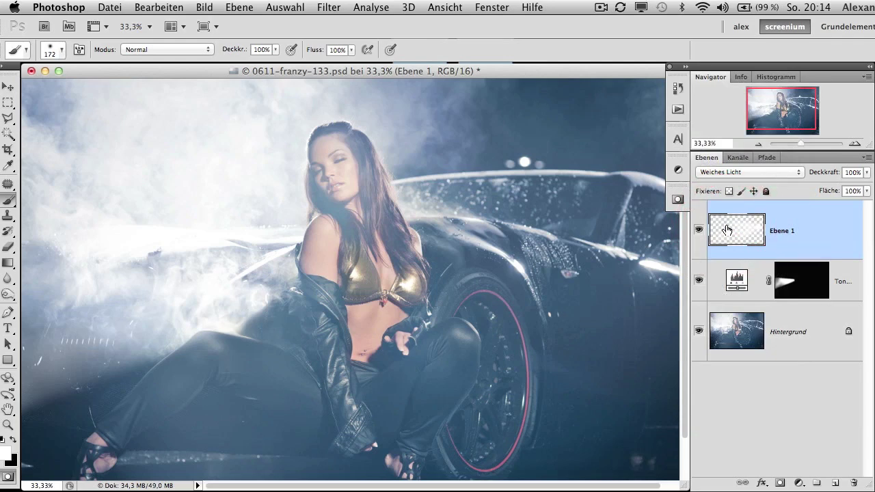
left_click(748, 174)
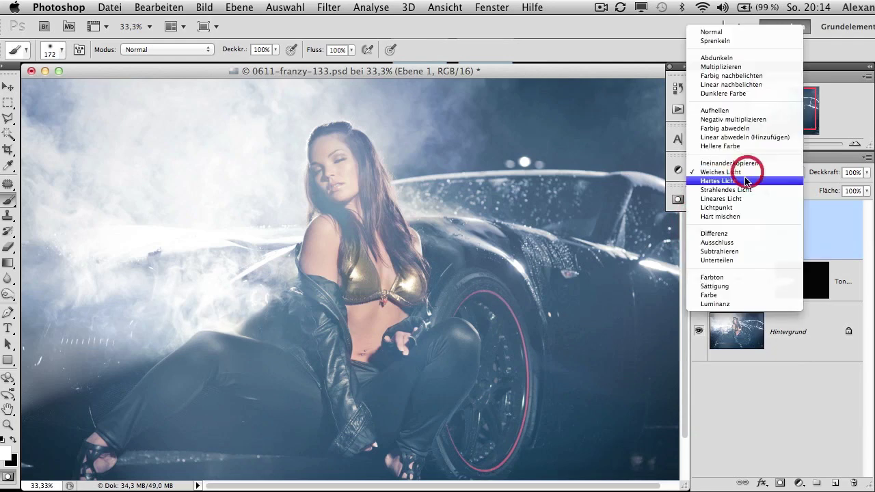
left_click(740, 182)
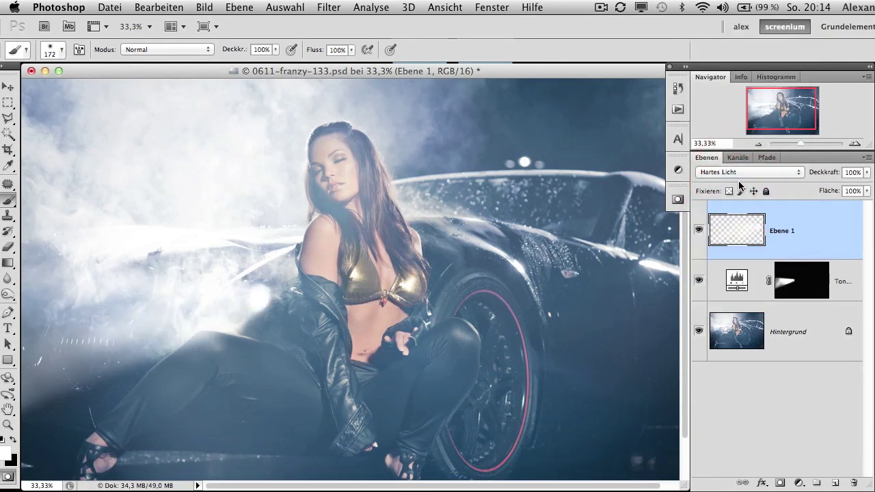
left_click(744, 173)
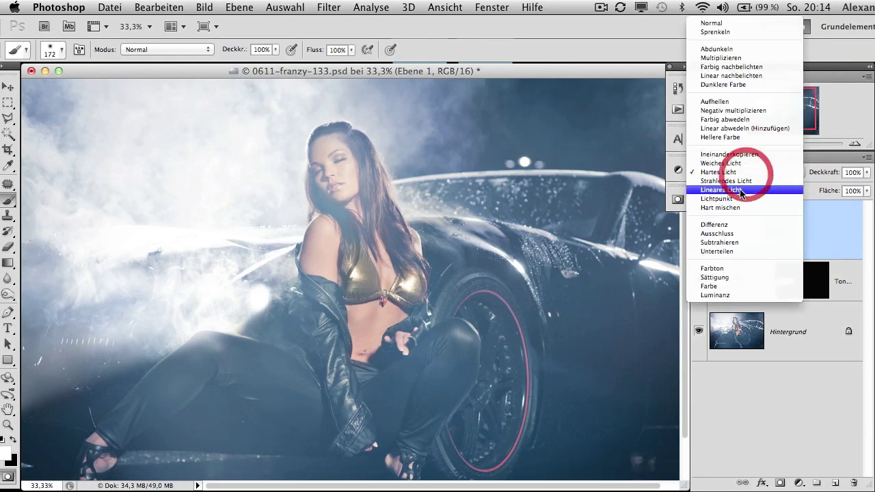
left_click(742, 182)
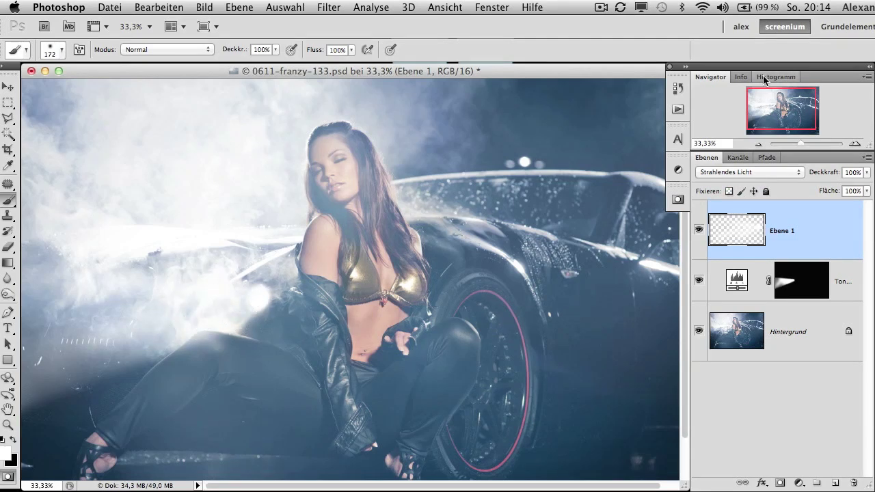
Step: Lower Ebene 1's opacity to 84% and zoom out to the whole photo
left_click(866, 173)
left_click_drag(865, 186, 857, 186)
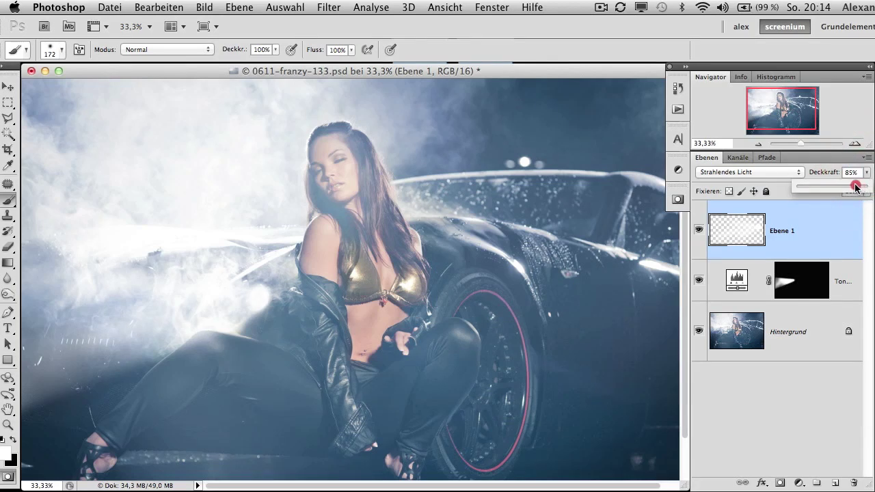
left_click(758, 145)
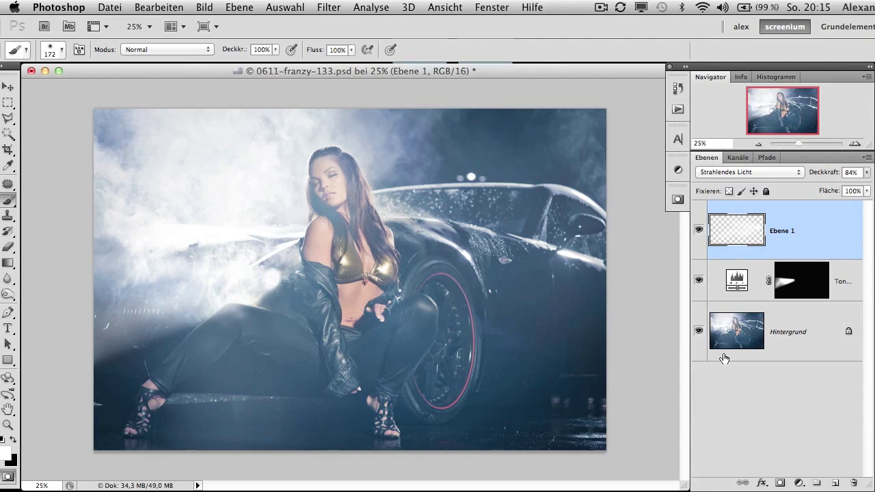
Step: Add a colourized Hue/Saturation layer clipped to Ebene 1 with hue 30, saturation 53
left_click(798, 483)
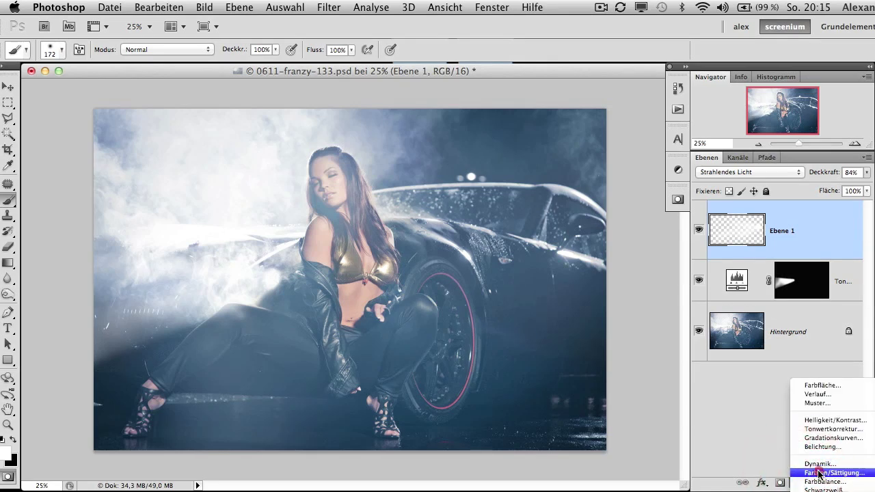
left_click(820, 474)
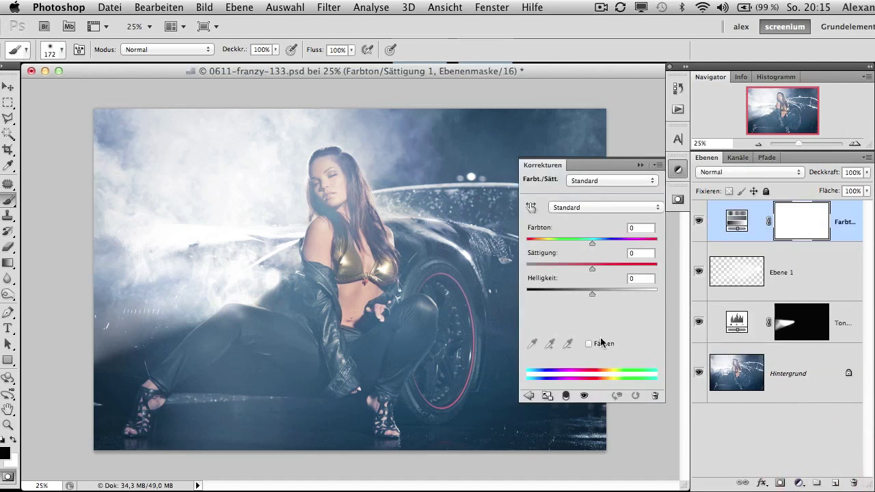
left_click(565, 397)
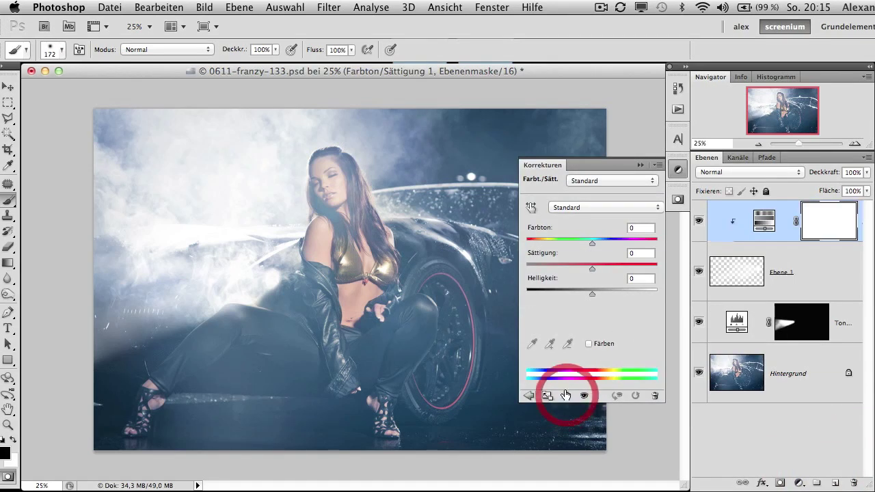
left_click(589, 344)
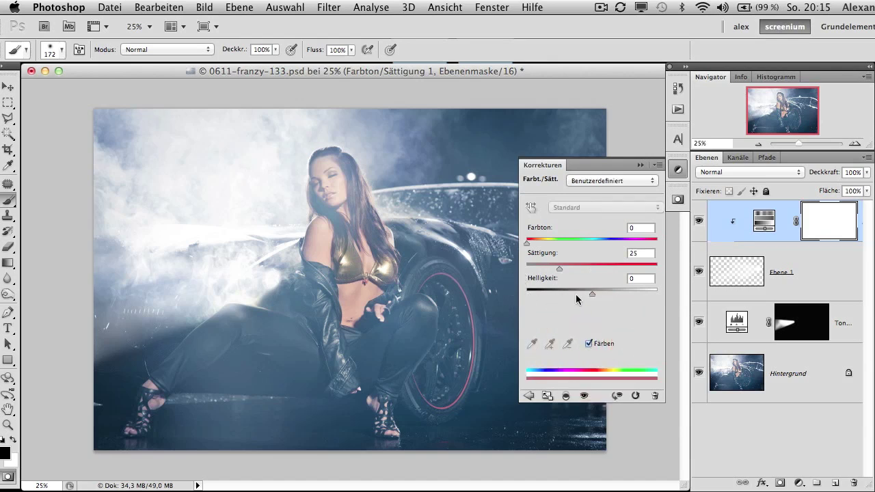
left_click_drag(528, 244, 537, 244)
left_click(560, 269)
left_click_drag(584, 271, 596, 269)
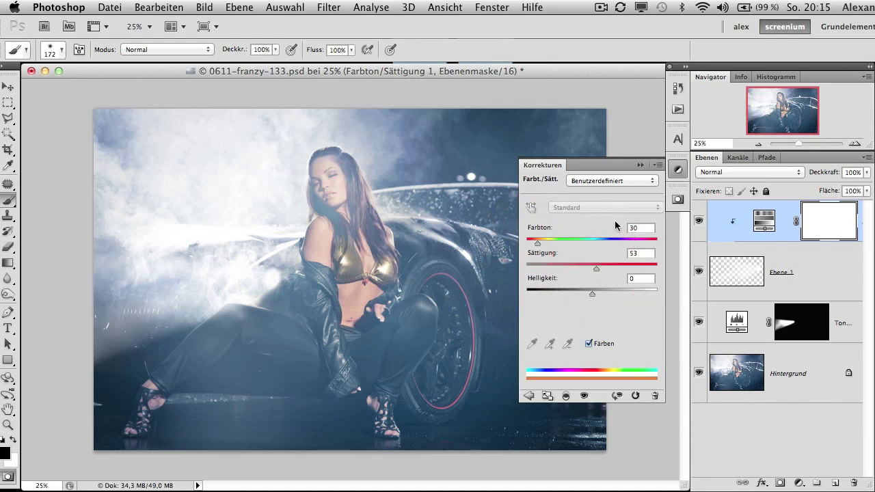
Step: Move it under Ebene 1, clip to the beam layer: hue 53, saturation 31, opacity 47%
left_click_drag(754, 234, 748, 300)
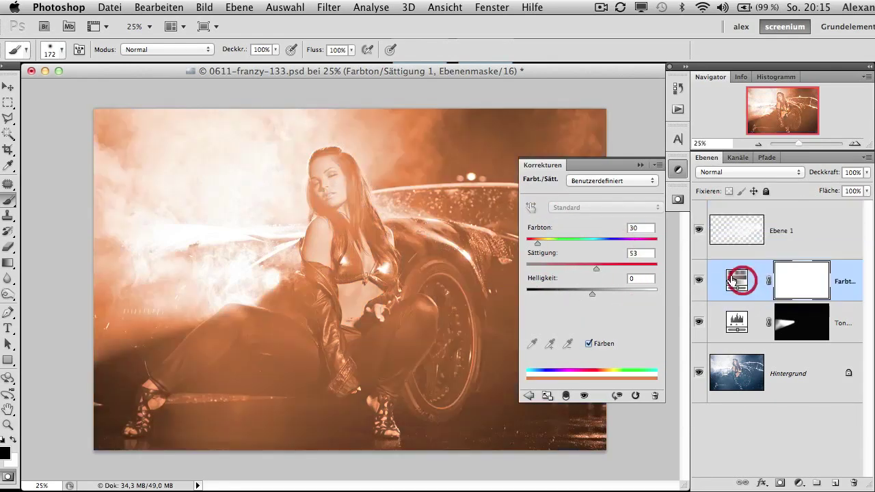
left_click(567, 395)
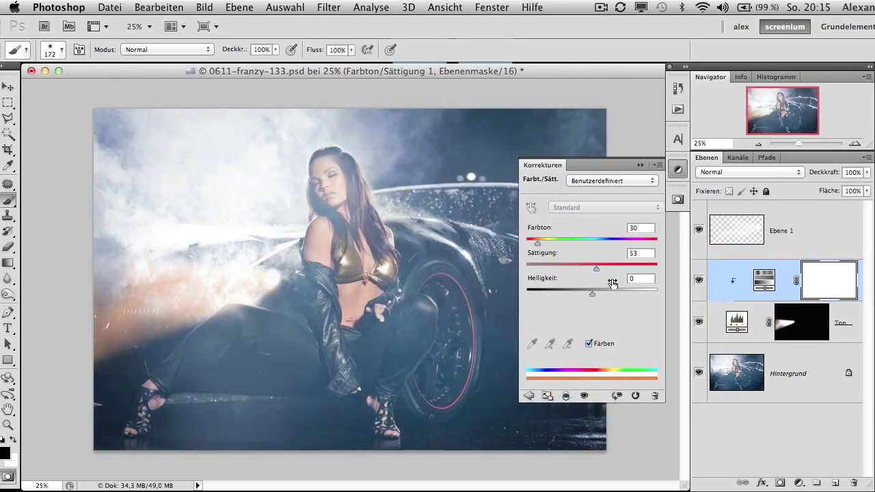
left_click_drag(594, 272, 582, 269)
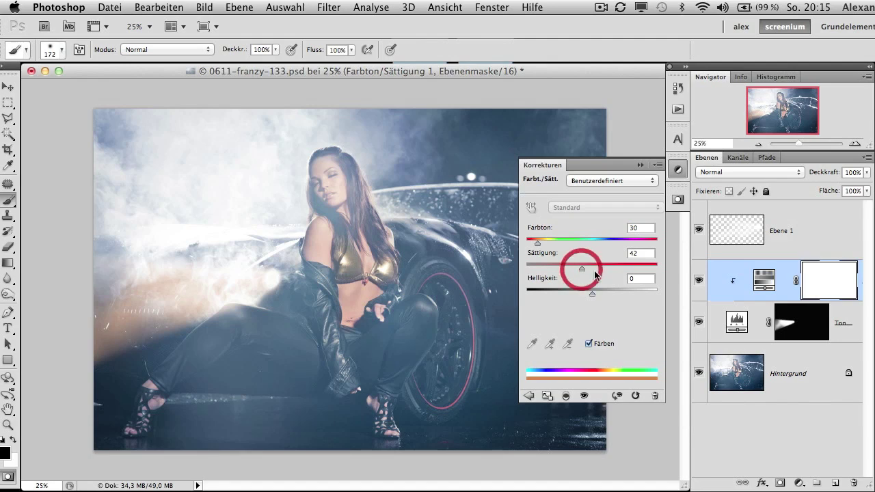
left_click_drag(537, 244, 546, 244)
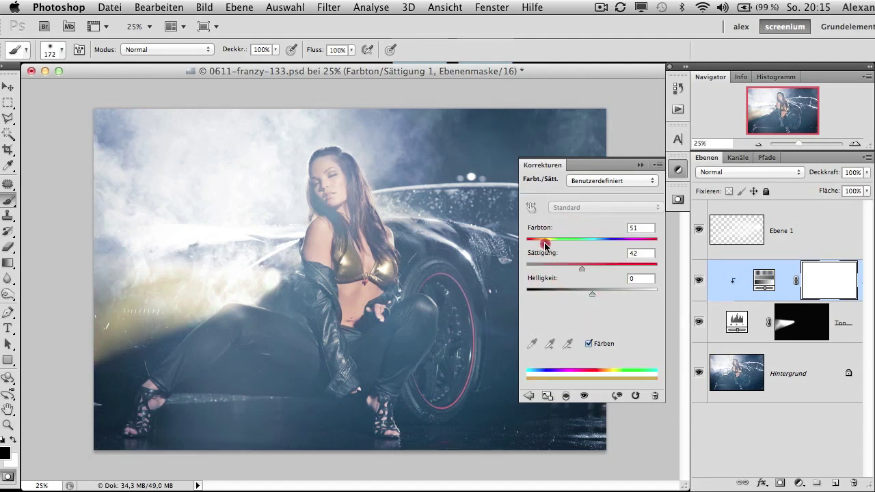
left_click_drag(580, 271, 572, 270)
mouse_move(866, 172)
left_mouse_down()
mouse_move(859, 190)
mouse_move(832, 179)
left_mouse_up()
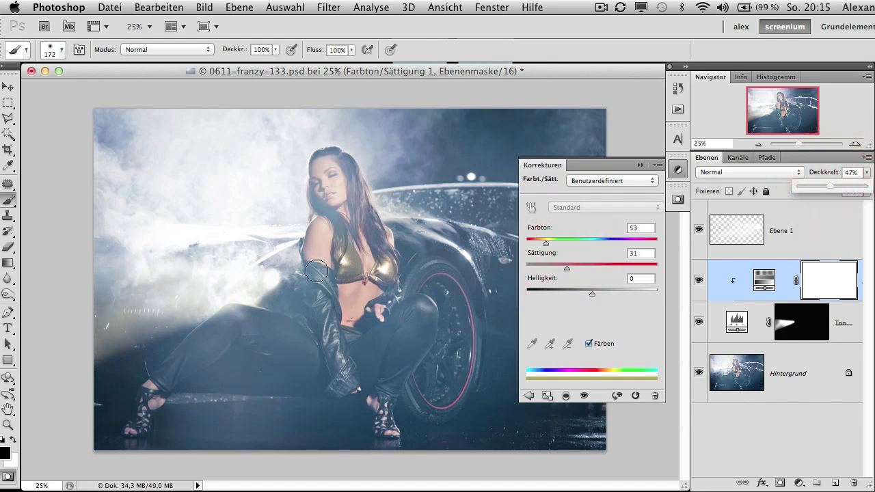
left_click(641, 165)
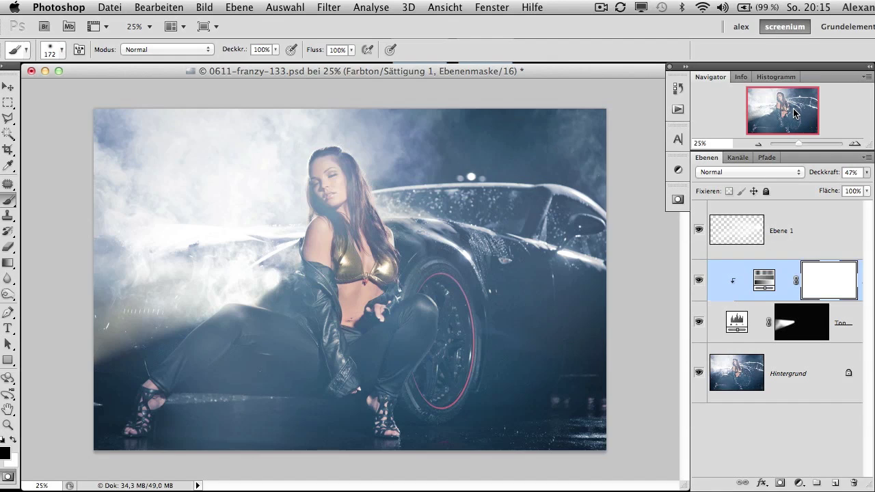
left_click(793, 103)
Step: Create Ebene 2 above Ebene 1 in Negativ multiplizieren mode, filled with neutral black
left_click(807, 216)
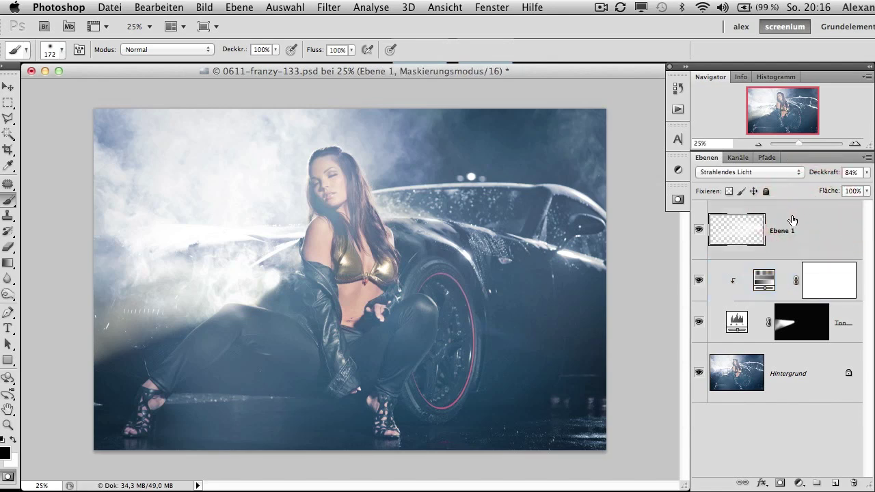
left_click(795, 216)
left_click(835, 483, "alt")
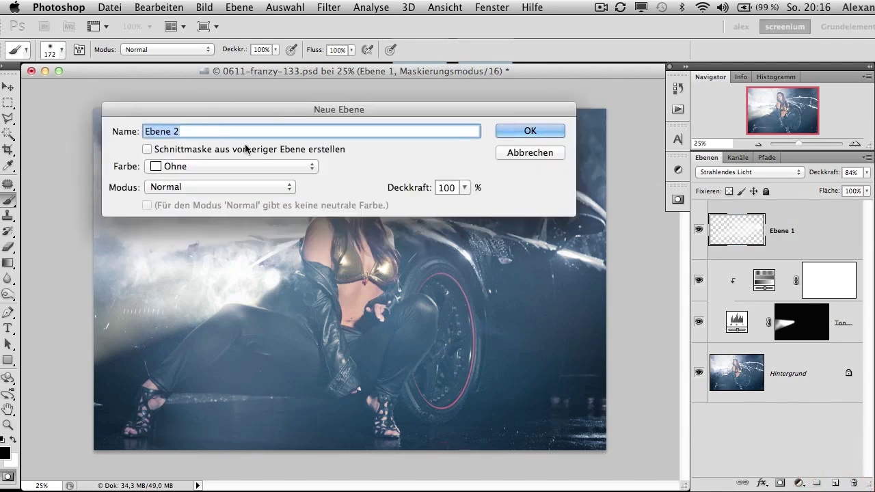
mouse_move(271, 109)
left_mouse_down()
mouse_move(281, 131)
mouse_move(289, 125)
left_mouse_up()
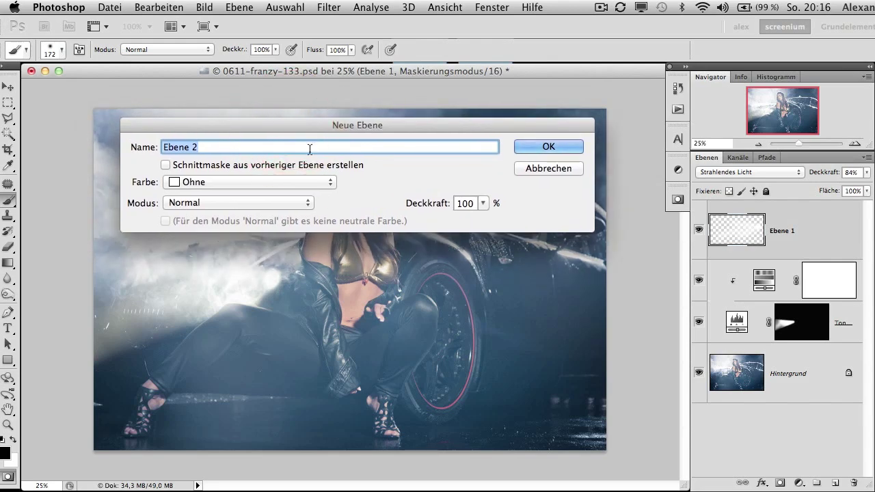
left_click(307, 207)
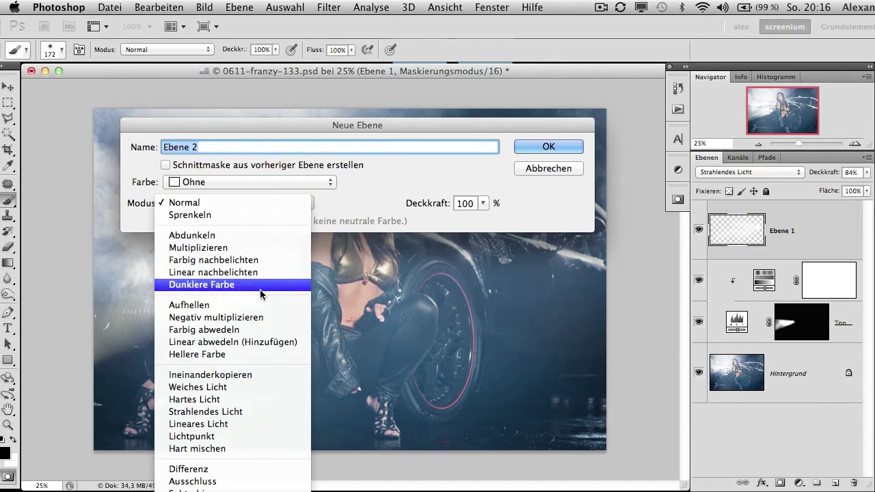
left_click(249, 319)
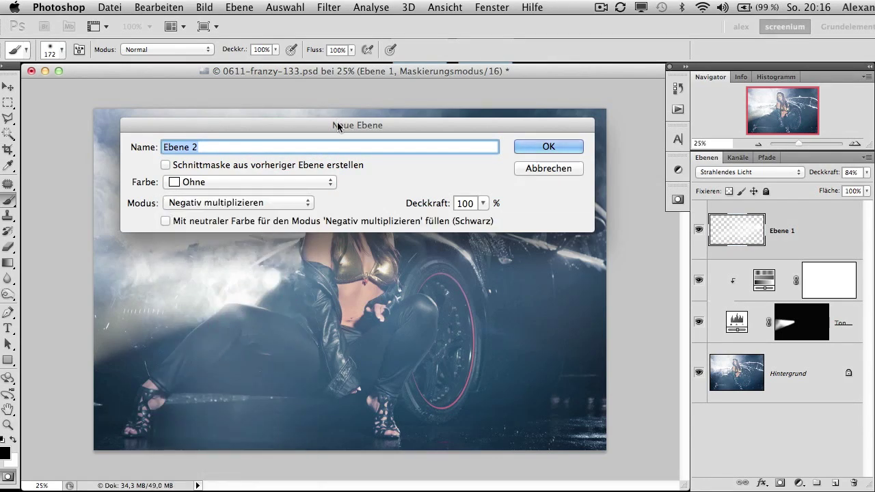
left_click_drag(337, 123, 358, 110)
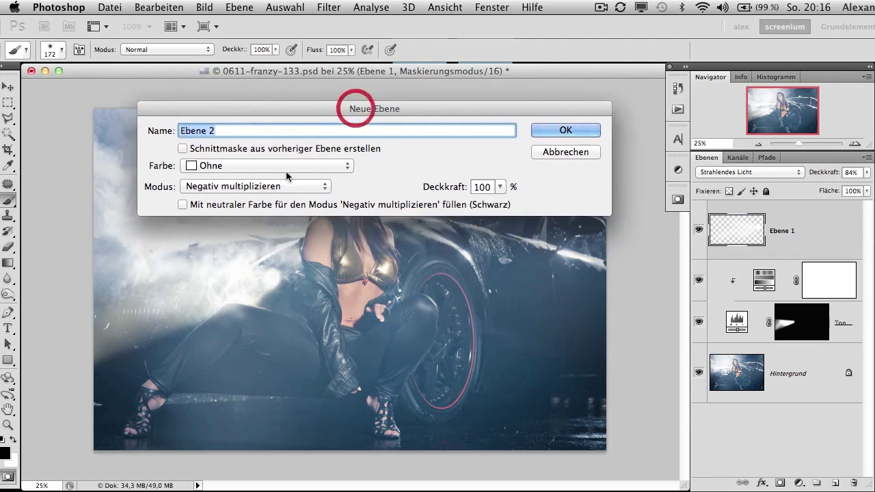
left_click(183, 205)
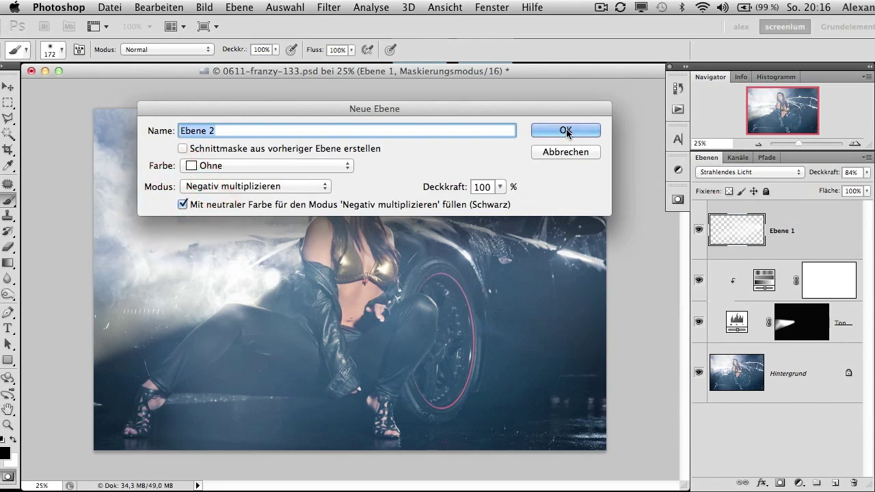
left_click(566, 130)
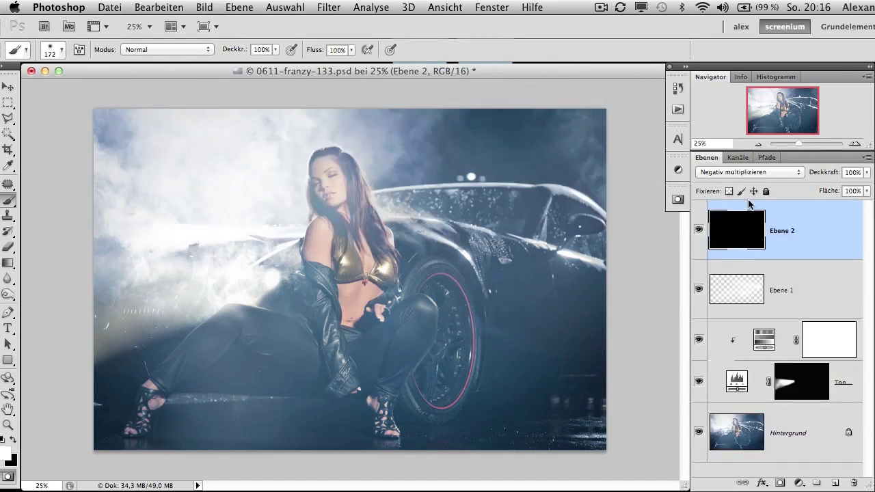
Step: Toggle Ebene 2's visibility to compare, then convert it to a smart object
left_click(698, 231)
left_click(699, 231)
left_click(698, 231)
left_click(698, 232)
right_click(793, 220)
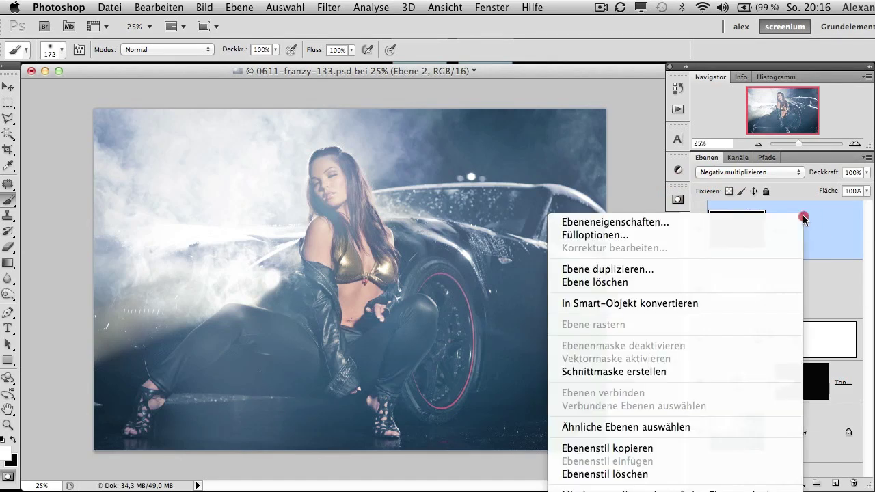
left_click(647, 303)
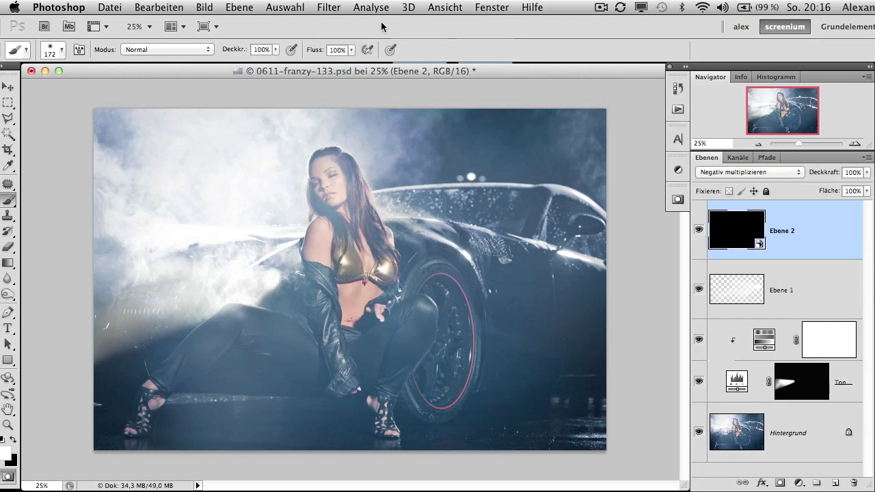
left_click(329, 7)
mouse_move(352, 179)
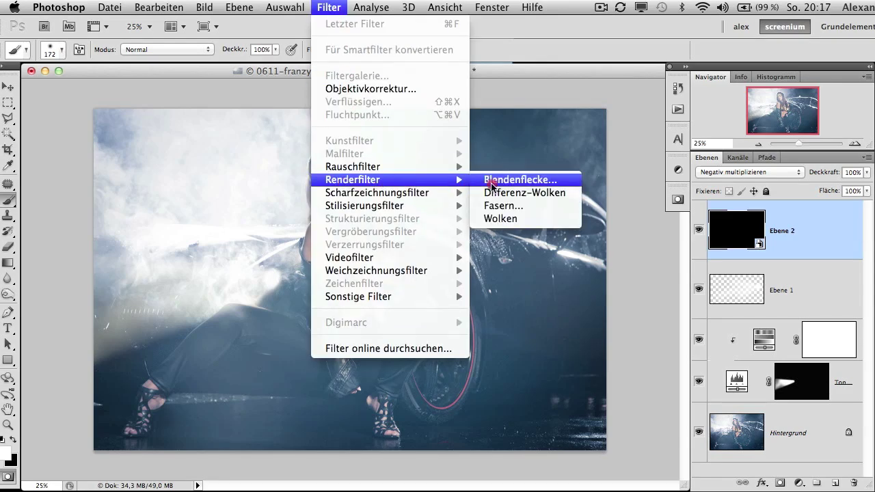
Step: Apply a Blendenflecke flare with the 50-300 mm Zoom lens at 131% brightness, centred top right
left_click(506, 181)
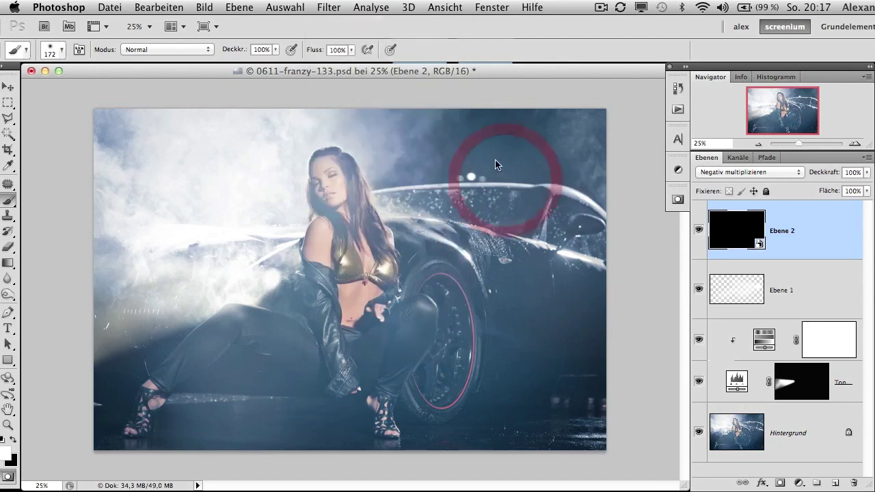
left_click_drag(444, 216, 463, 212)
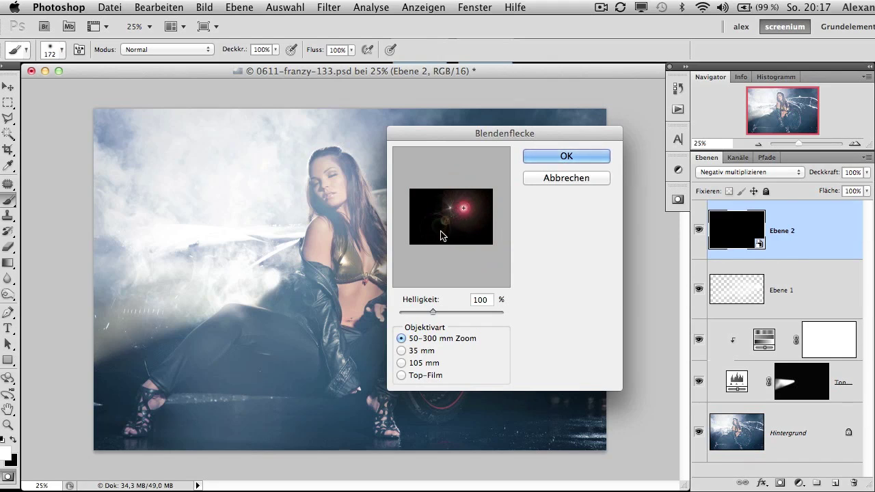
left_click(402, 364)
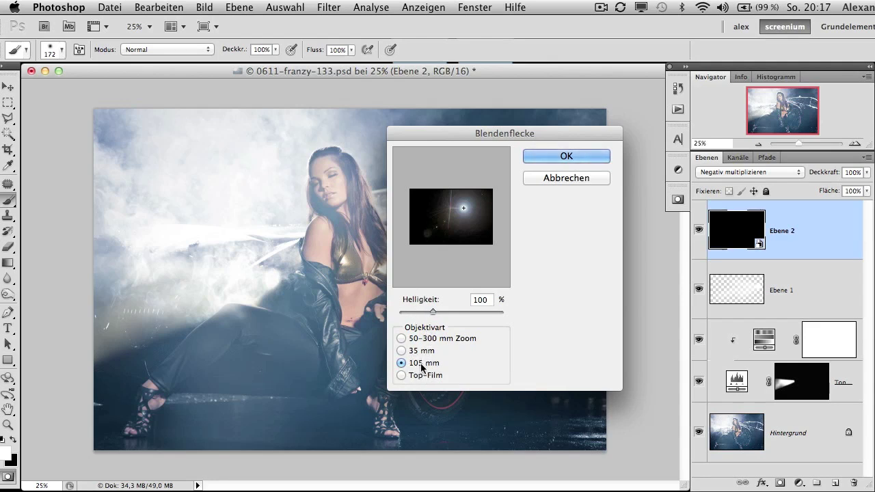
left_click(401, 339)
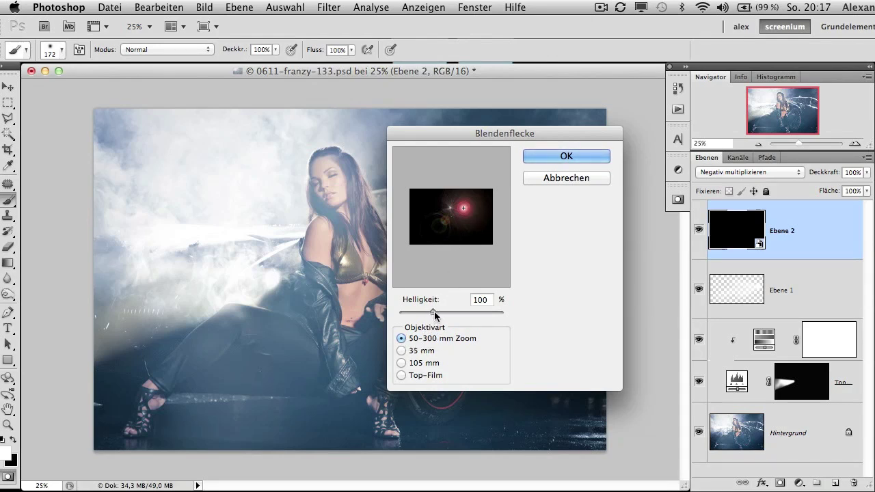
left_click_drag(433, 312, 443, 312)
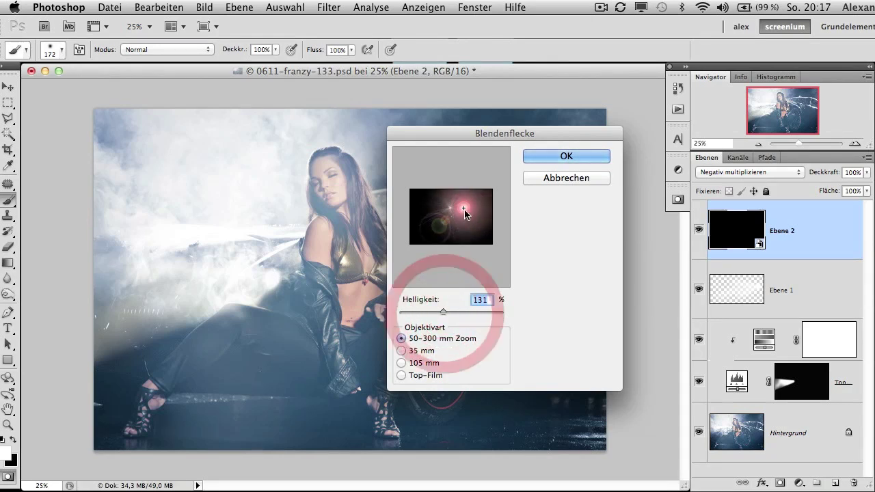
left_click_drag(464, 208, 483, 207)
left_click(565, 156)
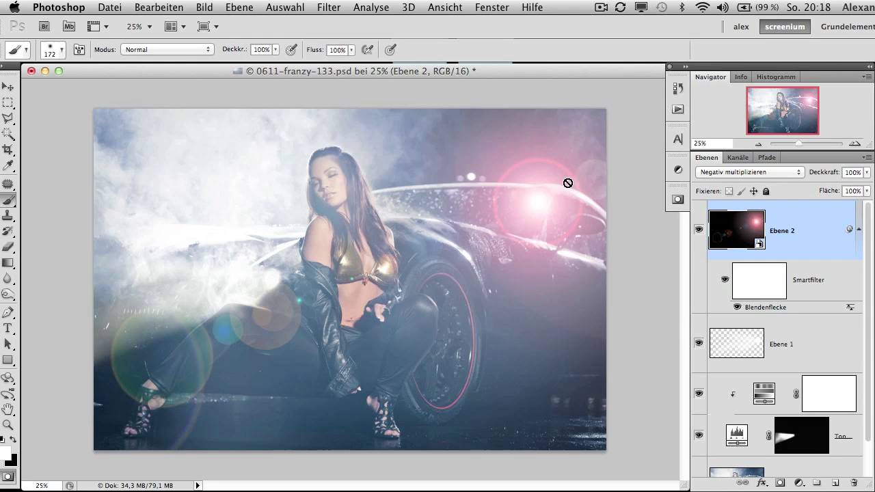
Step: Reopen the Blendenflecke smart filter on Ebene 2 to re-edit the flare
double_click(763, 309)
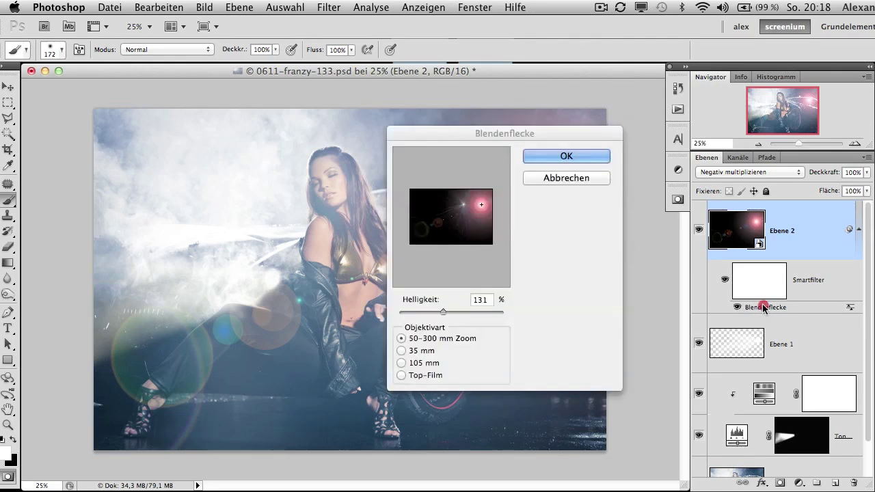
Step: Move the flare centre to the top right and apply it at 161% brightness
left_click_drag(479, 208, 491, 198)
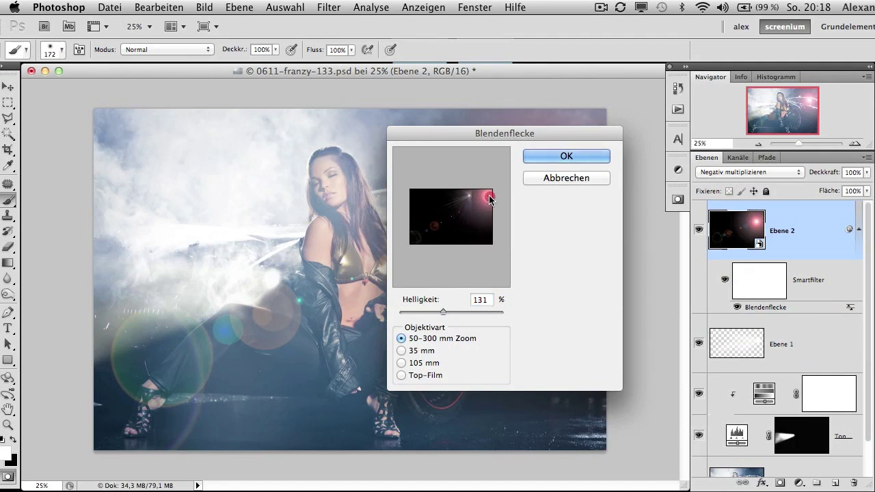
left_click(490, 198)
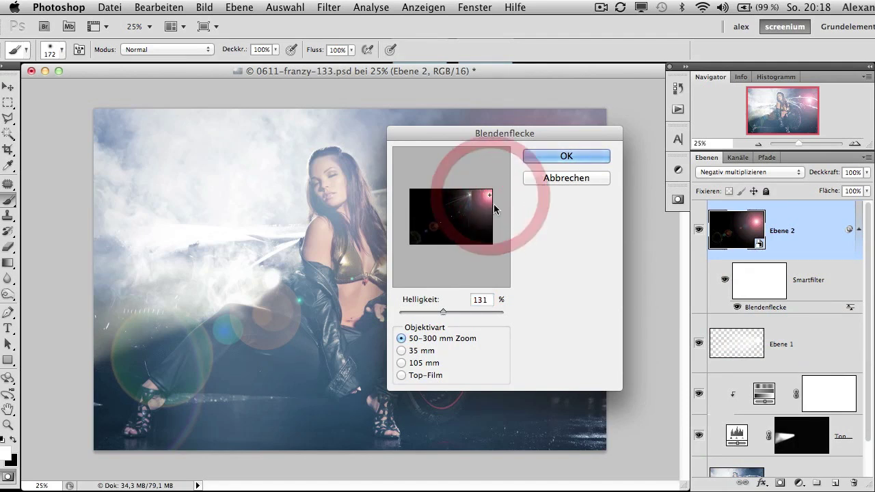
left_click(494, 196)
left_click_drag(443, 312, 455, 310)
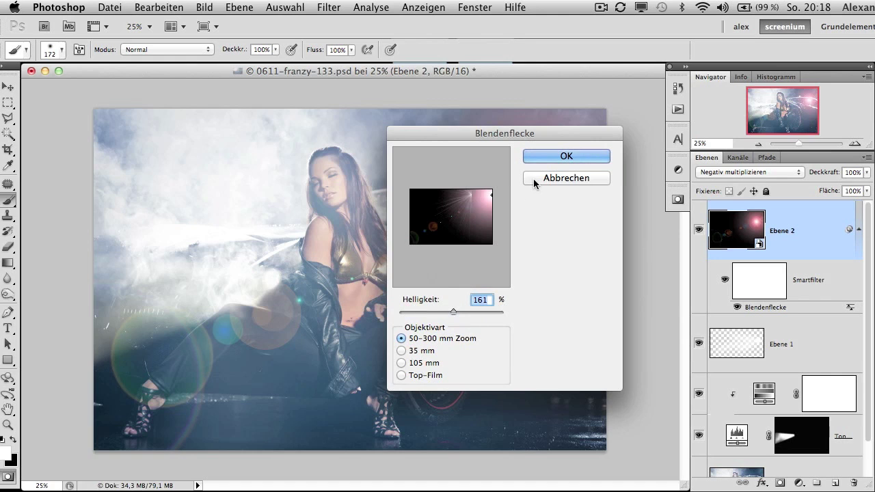
left_click(565, 158)
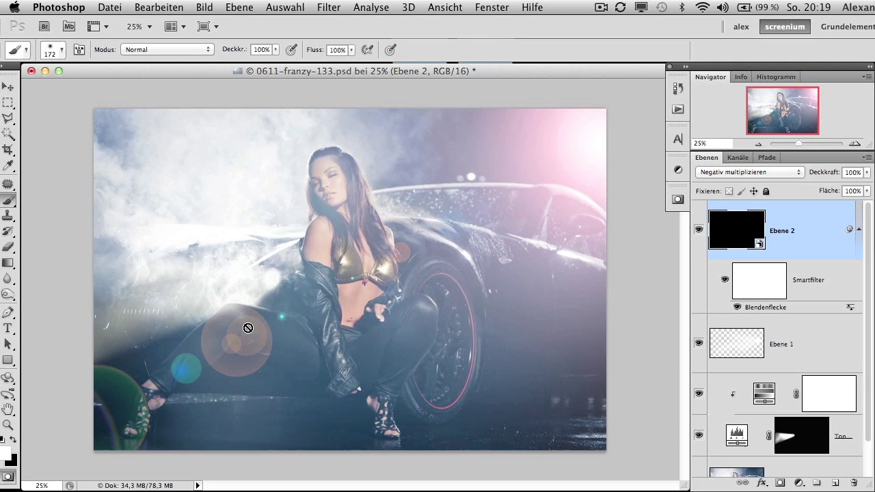
left_click(329, 8)
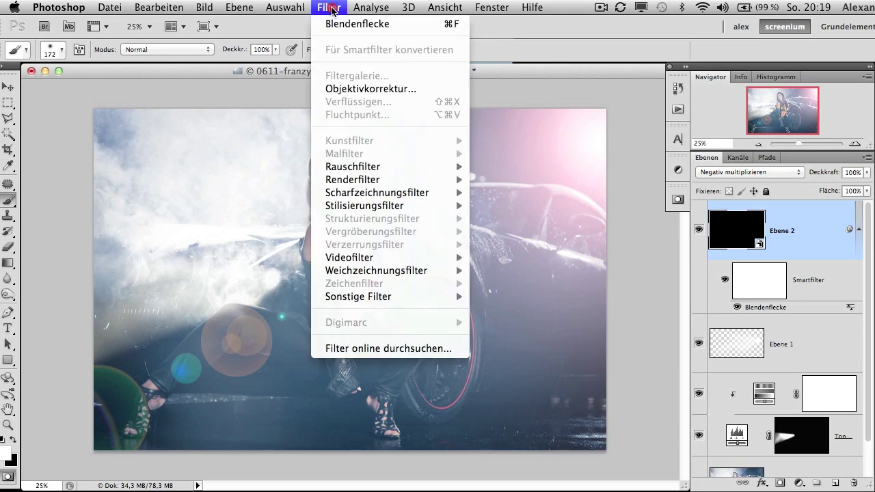
mouse_move(376, 270)
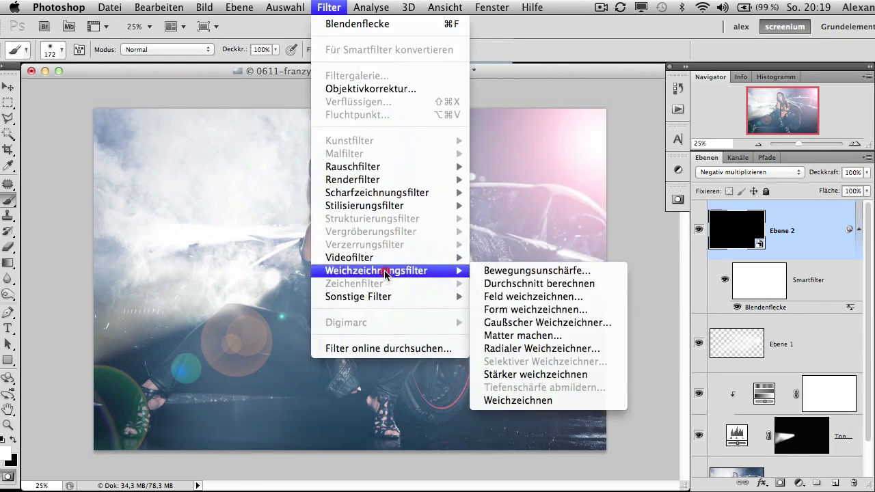
Step: Blur the flare layer with a Gaußscher Weichzeichner of 28,0 pixels radius
left_click(512, 322)
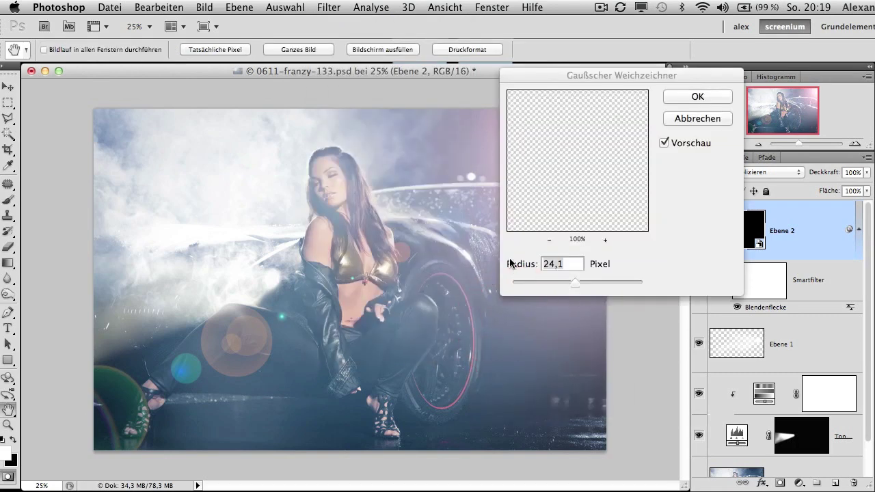
mouse_move(576, 285)
left_mouse_down()
mouse_move(564, 287)
mouse_move(577, 283)
left_mouse_up()
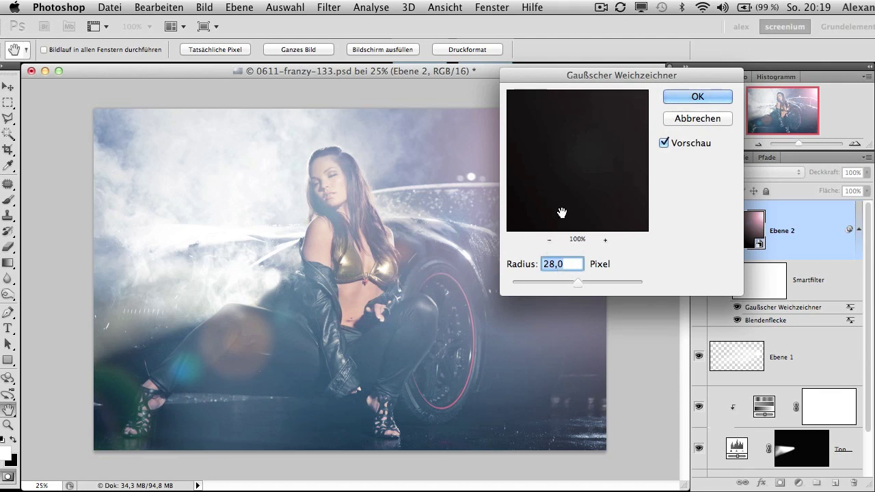
left_click(693, 100)
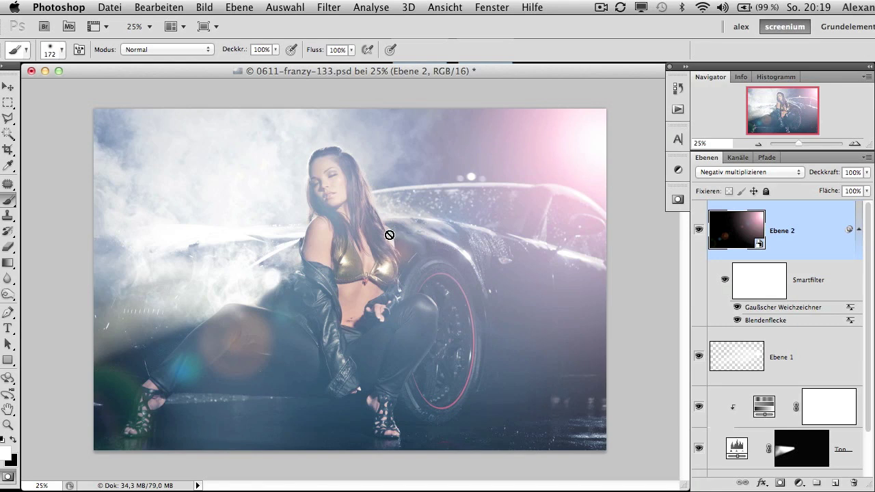
Step: Rasterize Ebene 2 with Ebene rastern and set its blend mode to Normal
right_click(814, 219)
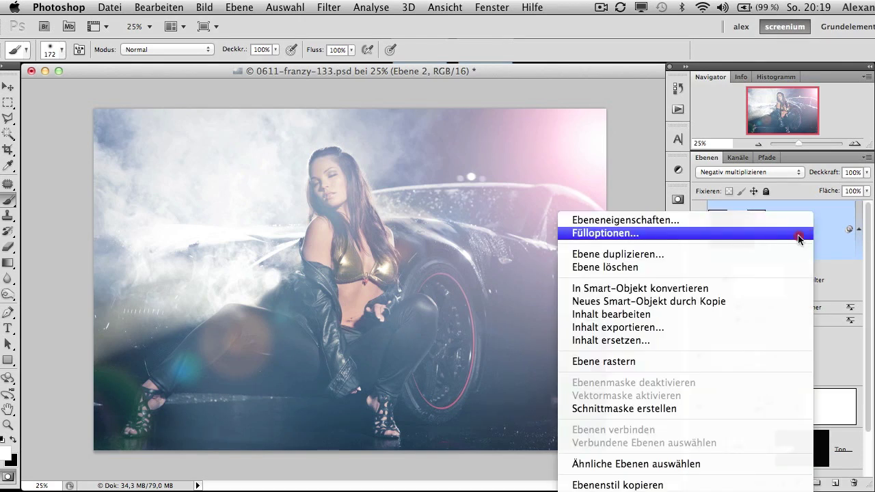
left_click(651, 363)
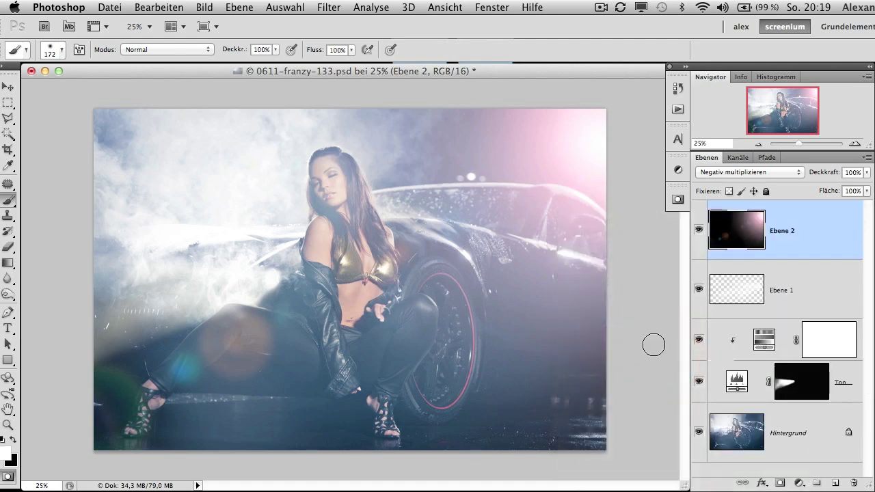
left_click(753, 177)
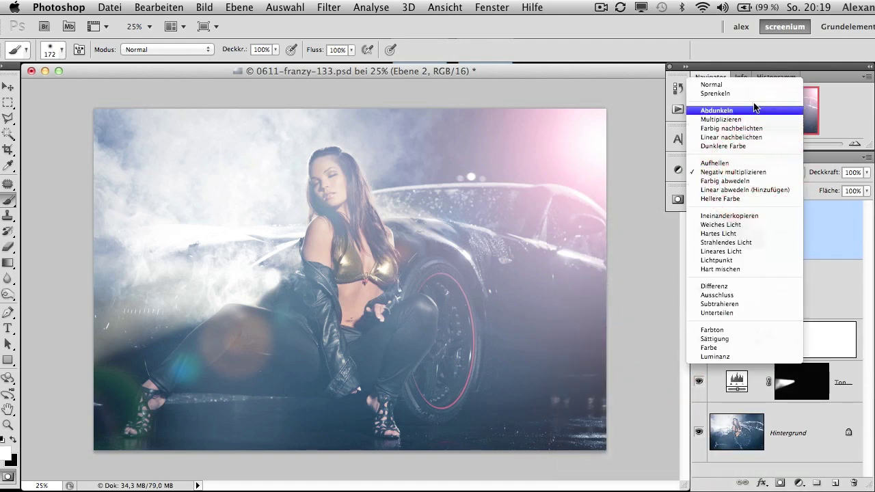
left_click(742, 87)
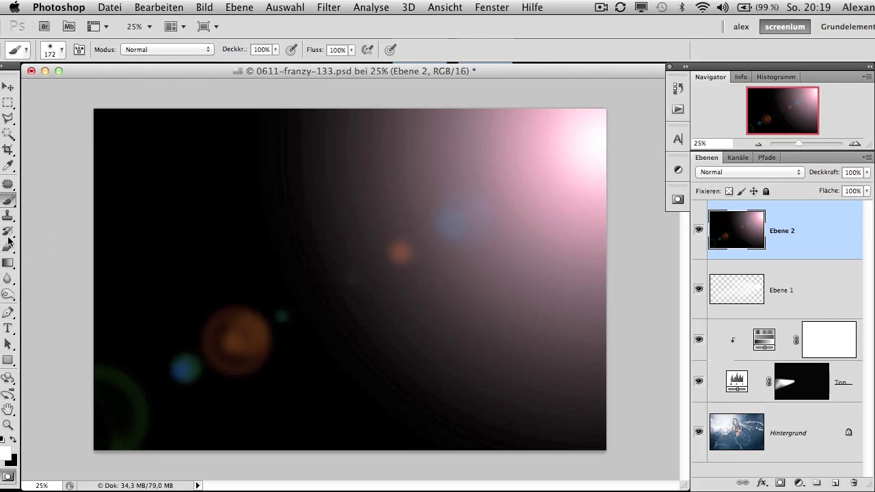
Step: Paint out the orange and blue flare spots with black and sampled dark browns
left_click(11, 202)
left_click(12, 440)
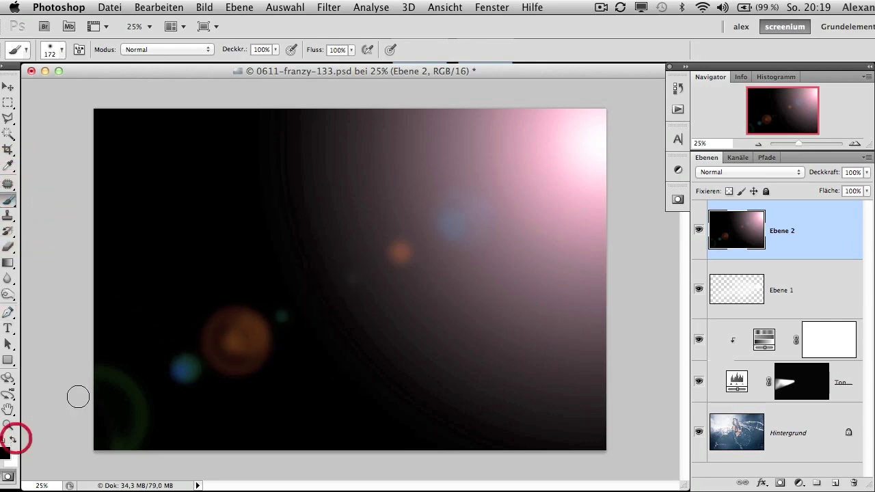
mouse_move(262, 323)
left_mouse_down()
mouse_move(234, 368)
mouse_move(184, 371)
left_mouse_up()
left_click_drag(235, 391, 228, 350)
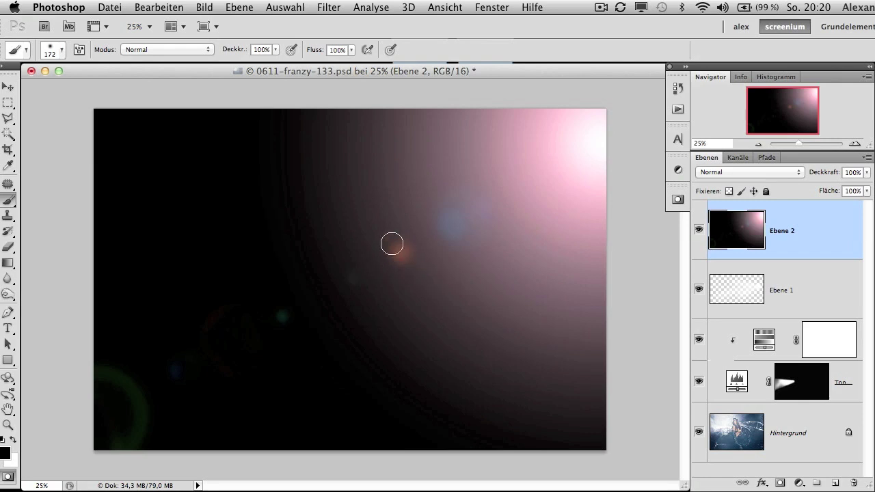
left_click(386, 224, "alt")
left_click_drag(388, 233, 417, 272)
left_click(450, 231, "alt")
left_click(387, 211, "alt")
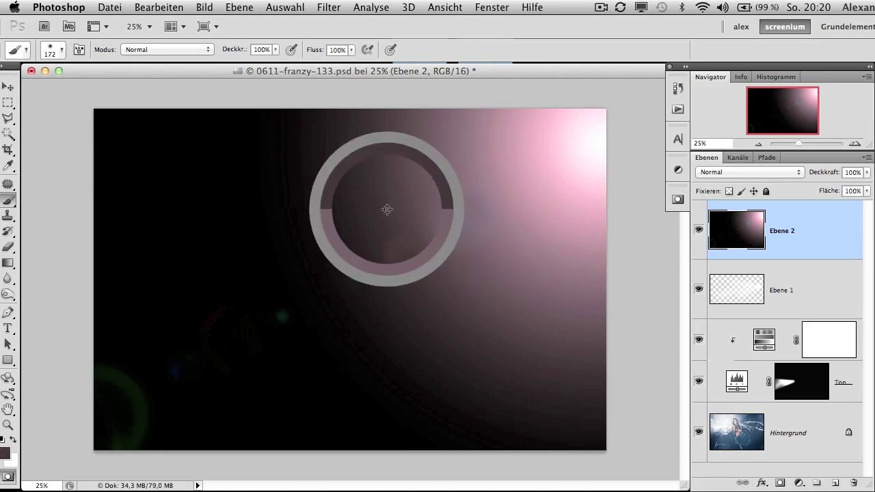
Step: Set the flare layer's blend mode back to Negativ multiplizieren
left_click(430, 235, "alt")
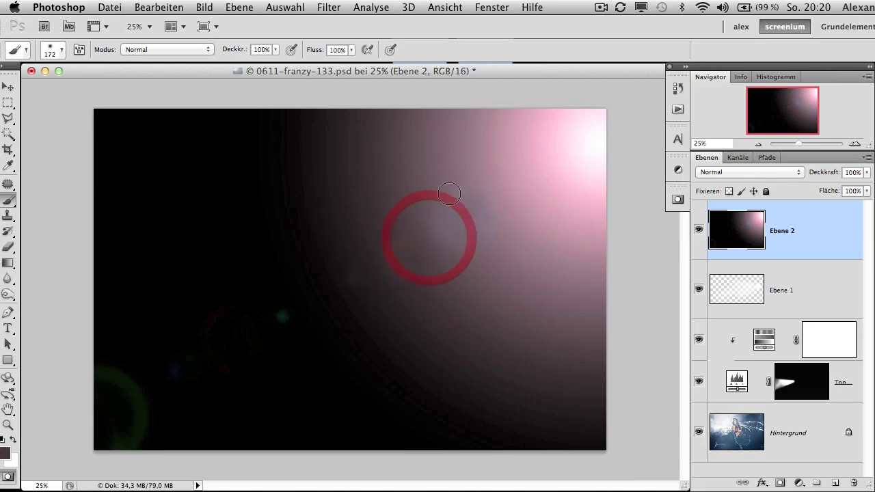
left_click(735, 172)
left_click(743, 262)
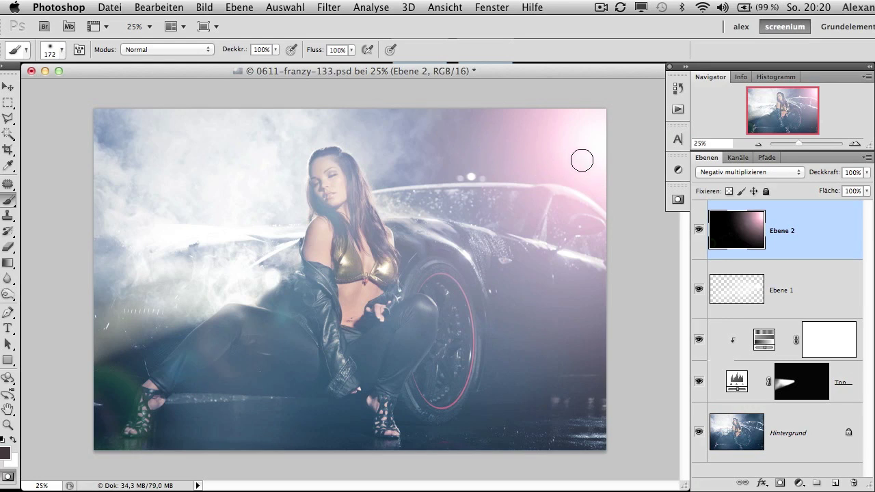
Step: Drop Tonwertkorrektur 1 opacity from 91% to 62%, then reselect Ebene 1 and Ebene 2
left_click(817, 387)
left_click(866, 172)
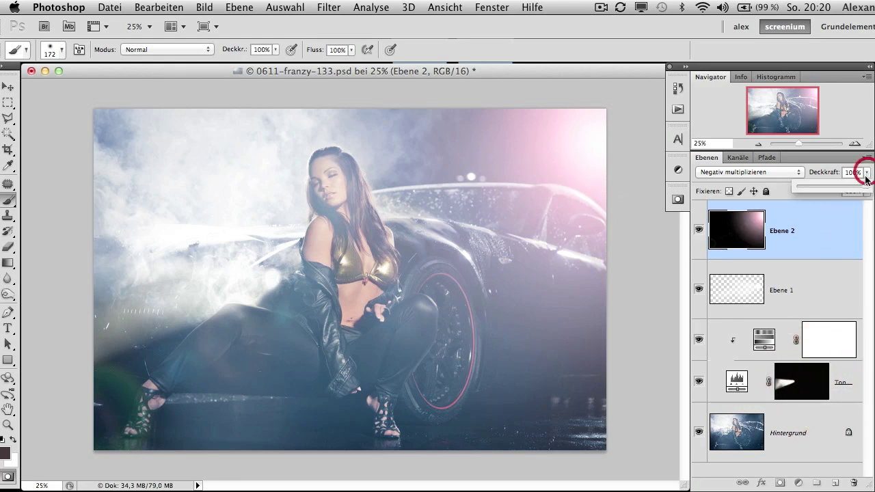
left_click(846, 380)
left_click(842, 373)
left_click(750, 385)
left_click(734, 376)
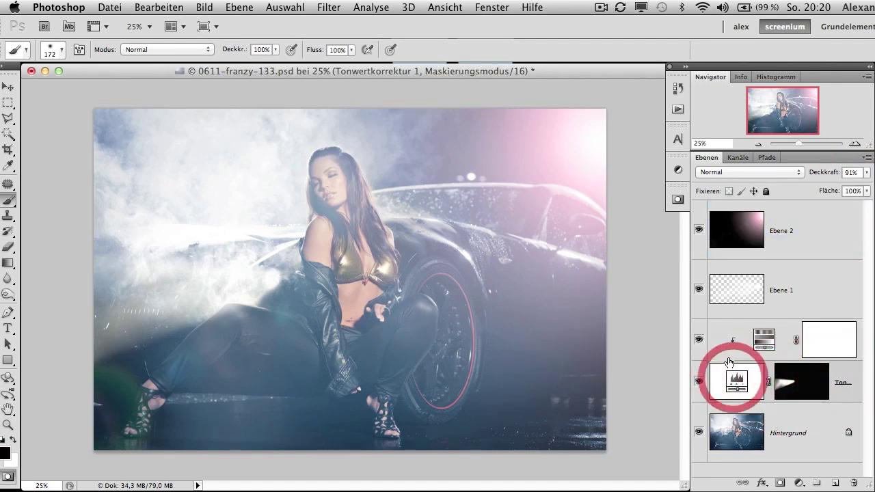
left_click(714, 389)
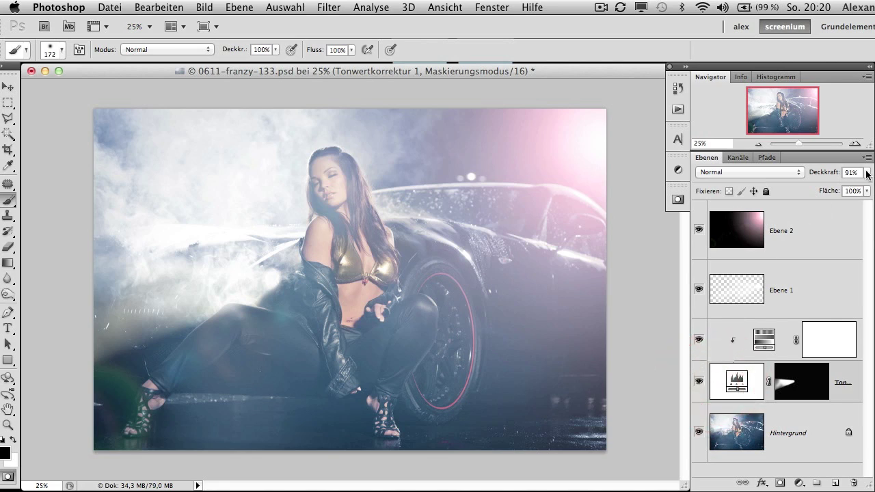
left_click_drag(867, 174, 845, 186)
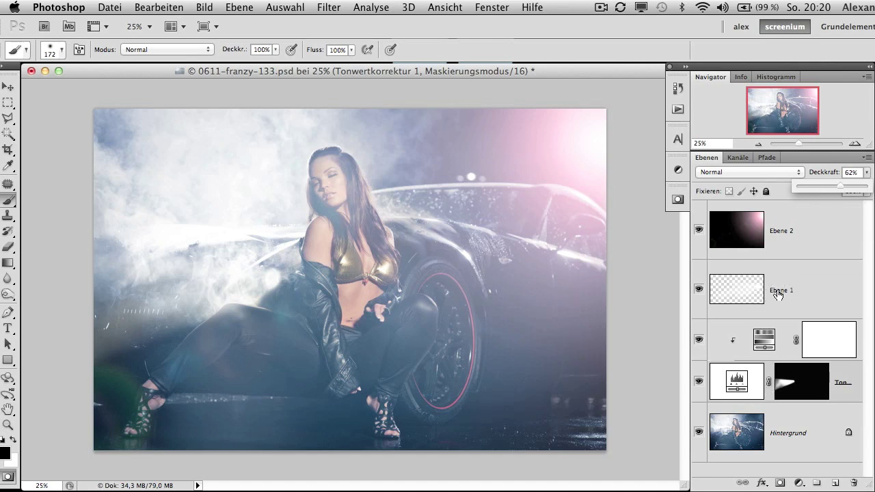
left_click(811, 284)
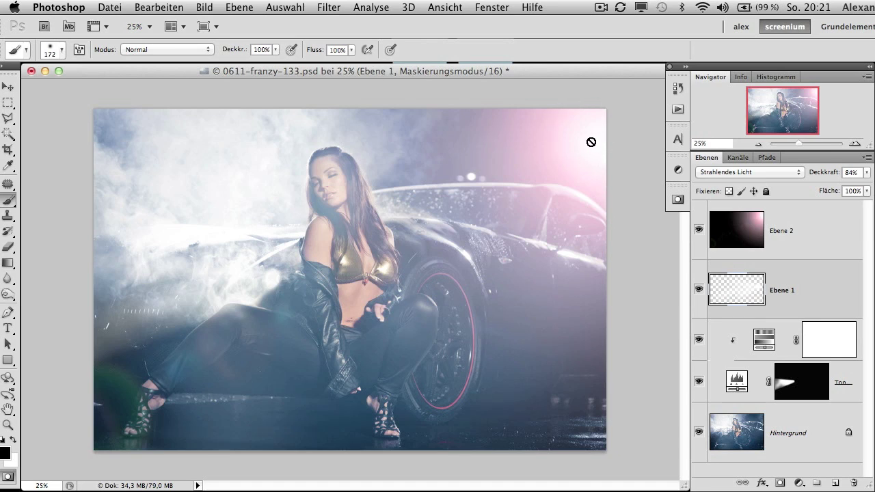
left_click(807, 220)
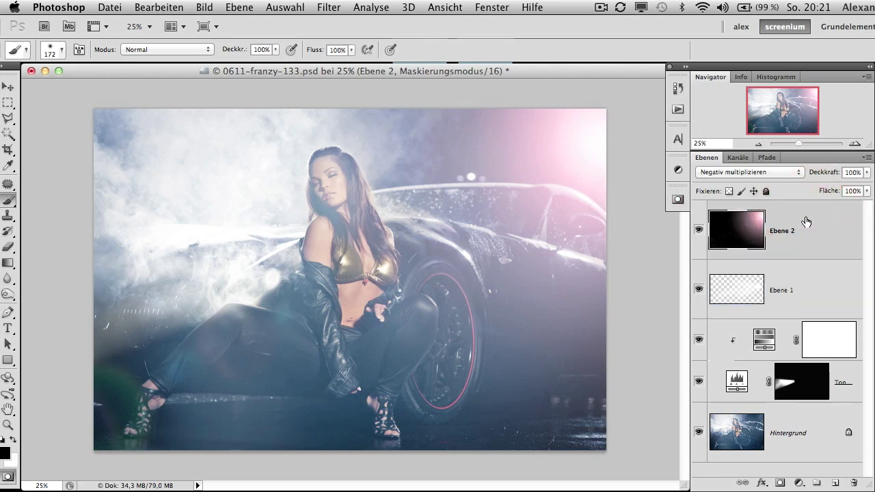